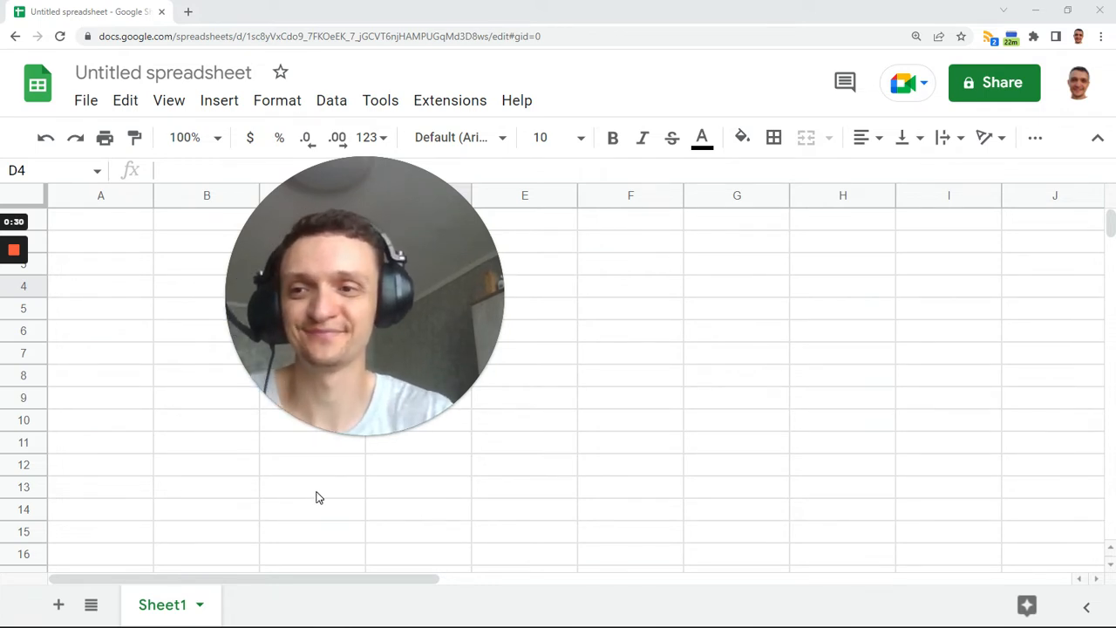
mouse_move(3, 256)
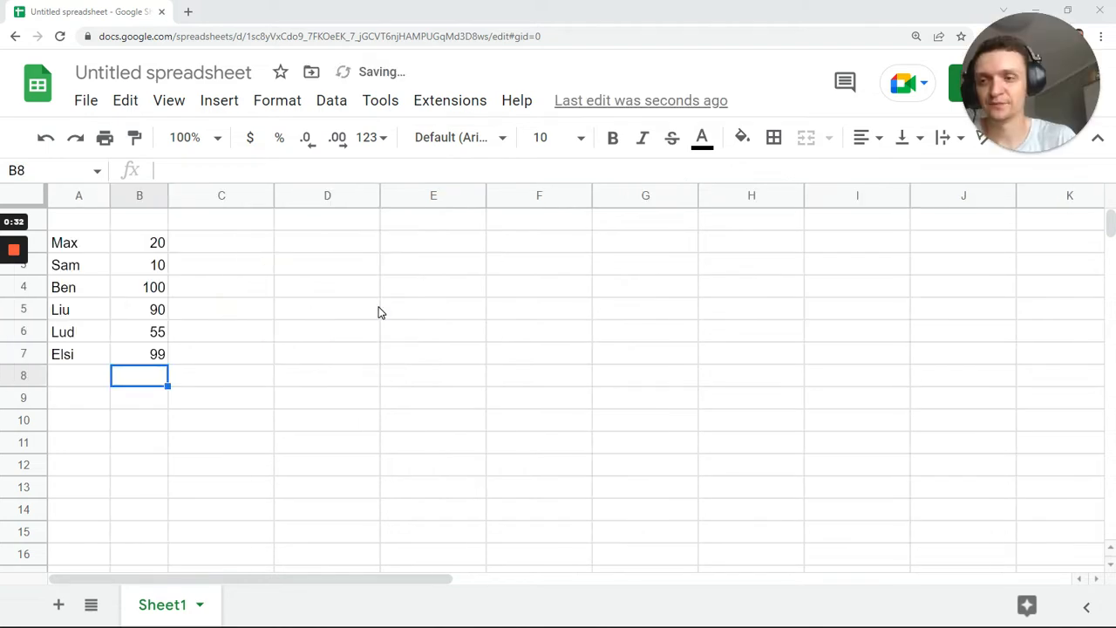
left_click_drag(87, 252, 154, 361)
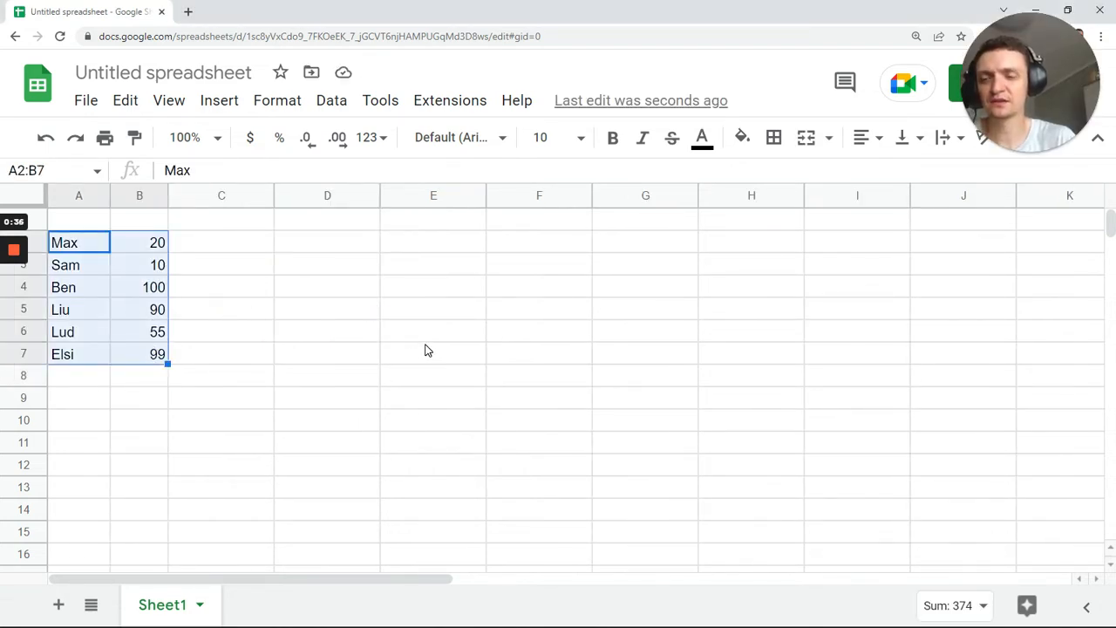
left_click(99, 248)
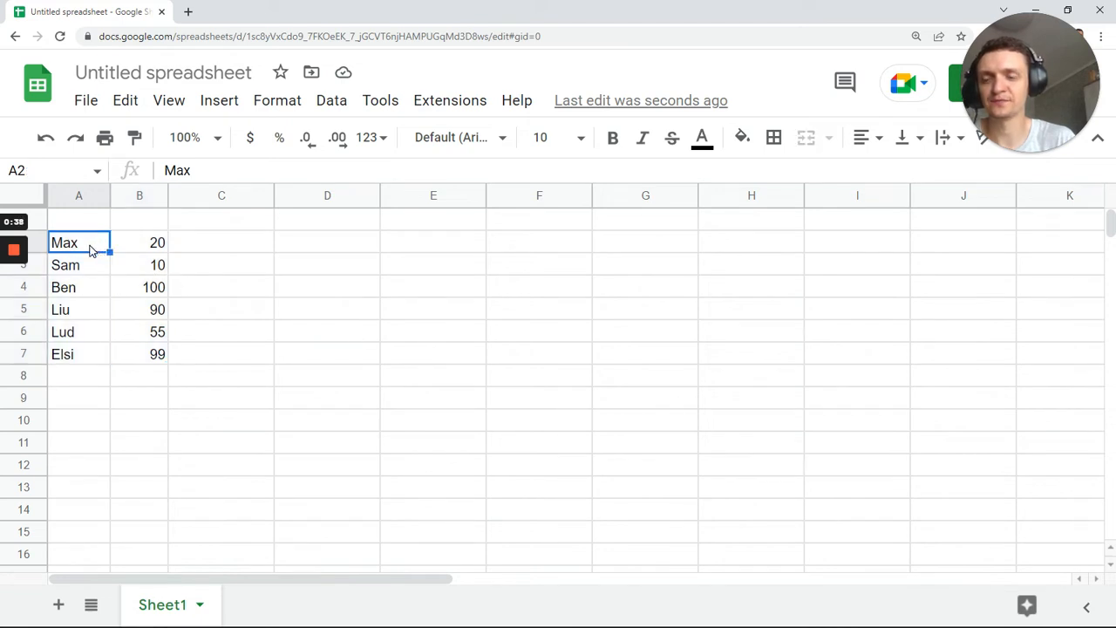
left_click(142, 249)
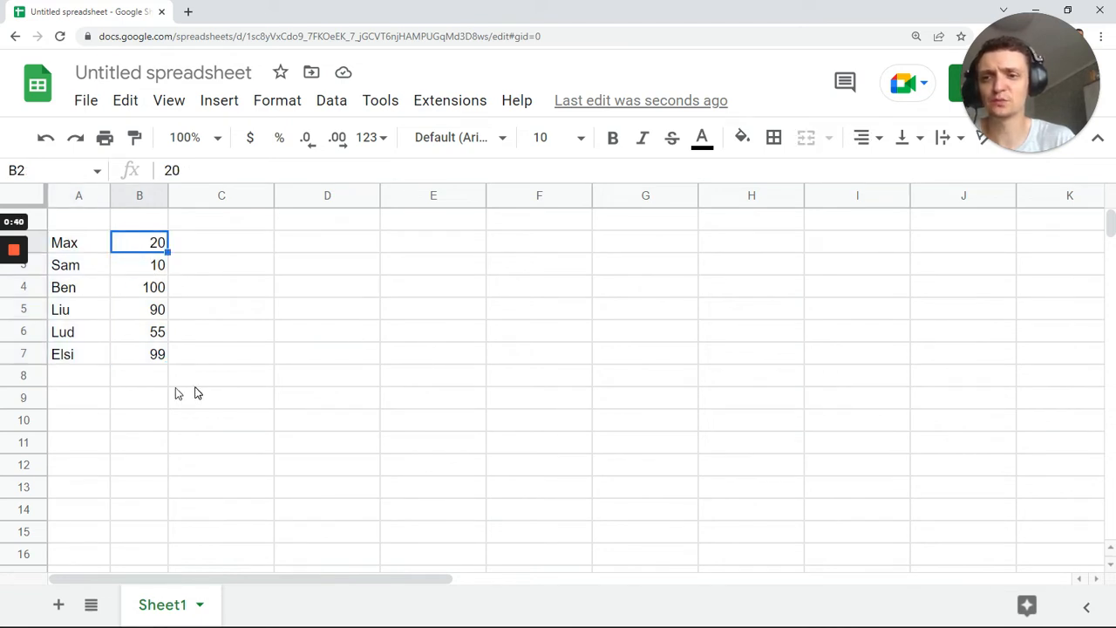
Step: Start a FILTER formula in cell E2 with the open-ended range A2:A as the data to return
left_click(394, 250)
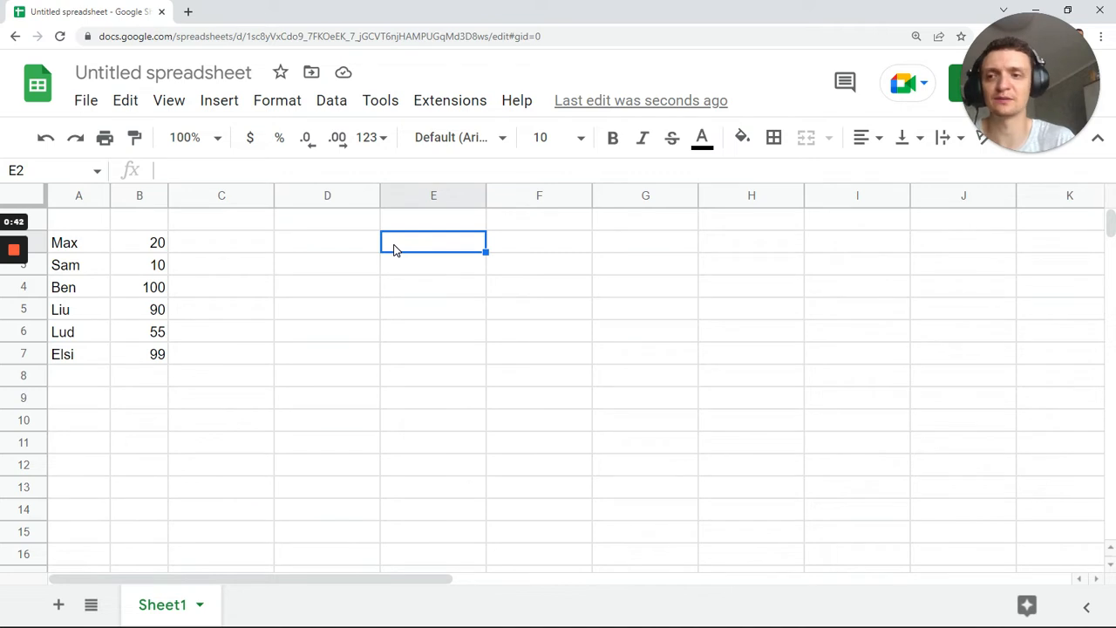
type("=")
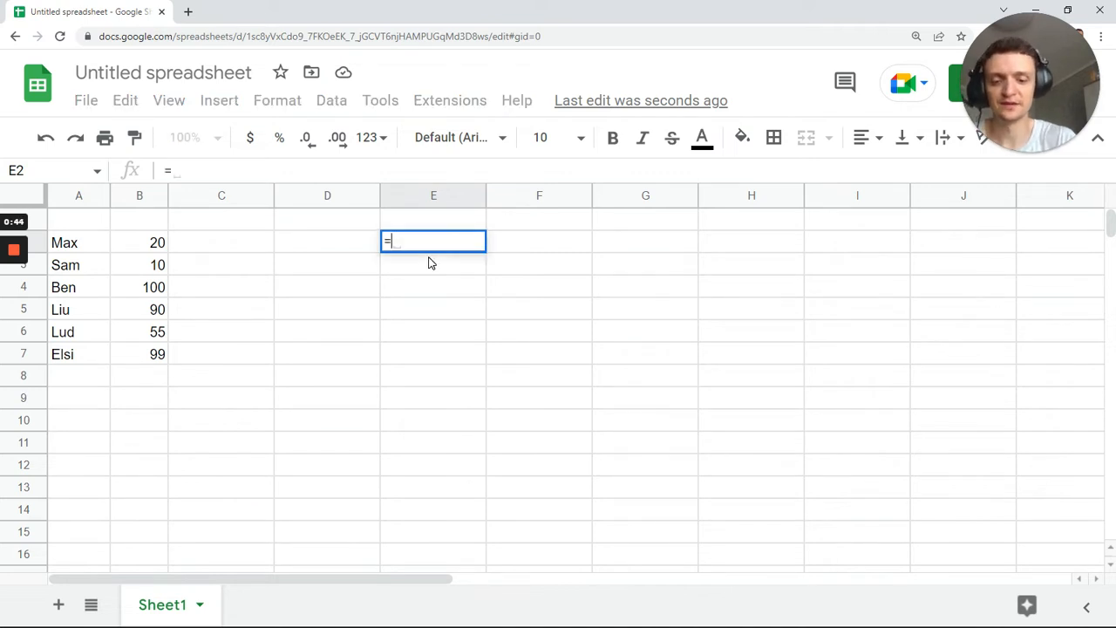
type("fil")
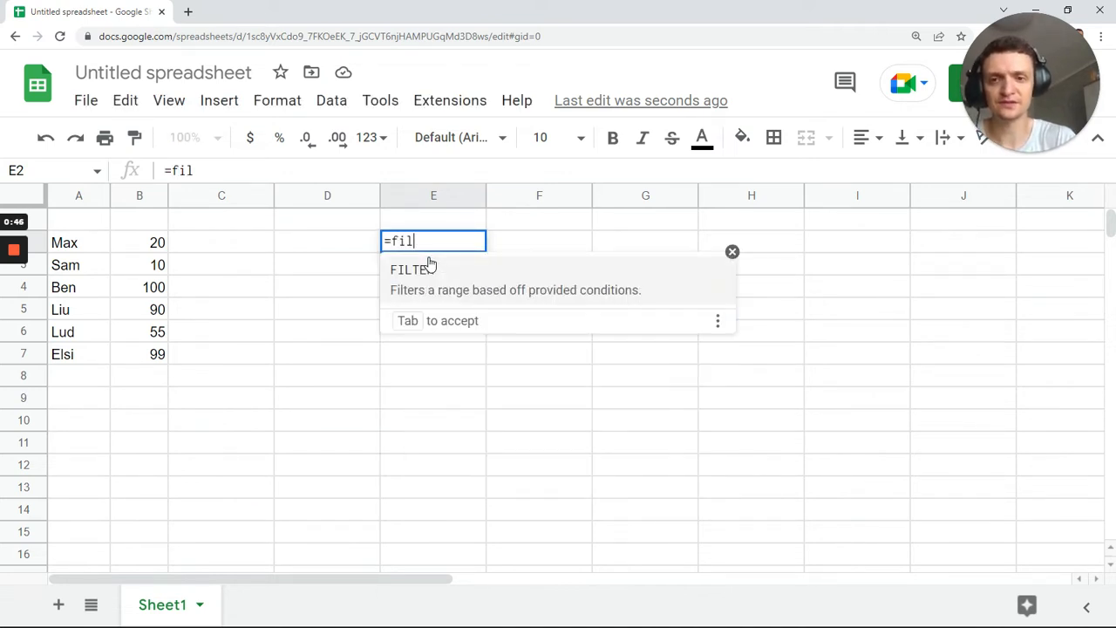
key("Tab")
type("{")
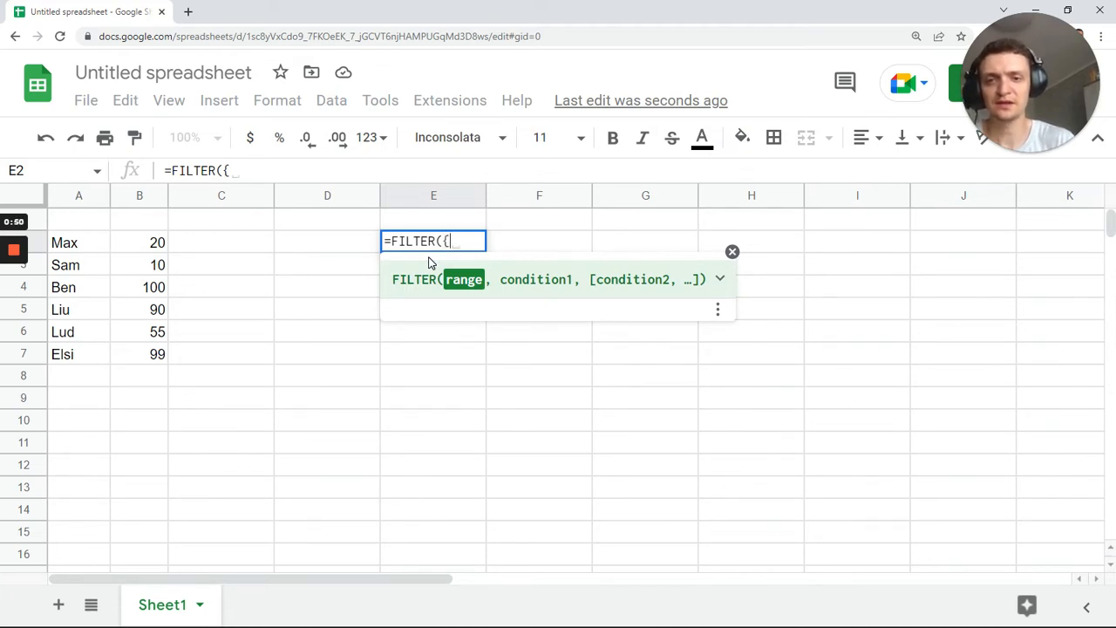
left_click_drag(452, 243, 443, 242)
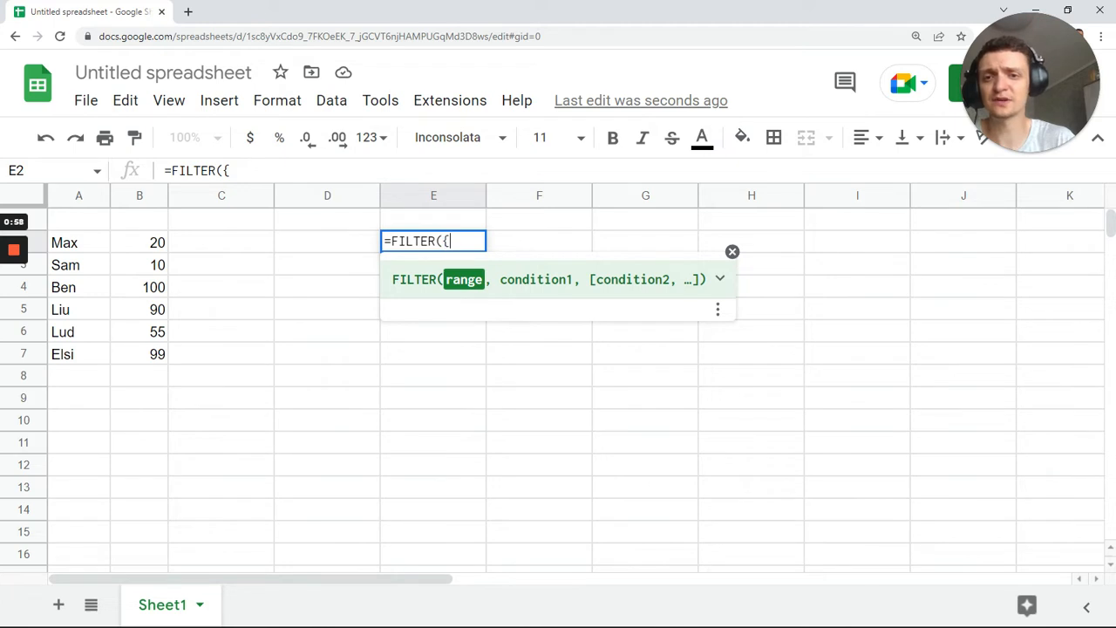
key("BackSpace")
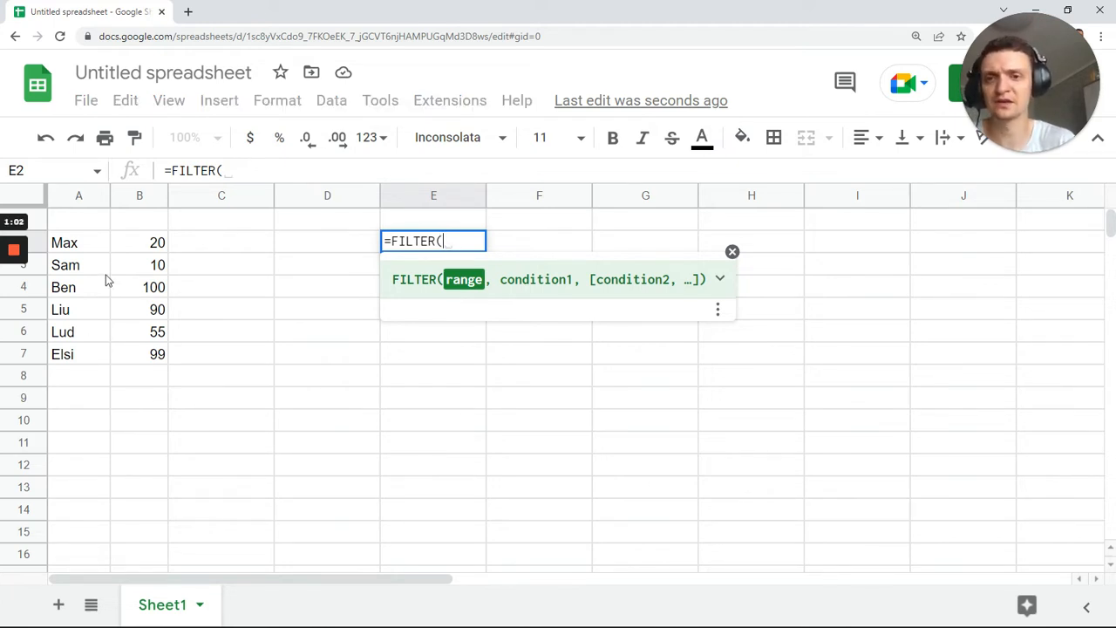
left_click_drag(96, 245, 95, 288)
key("BackSpace")
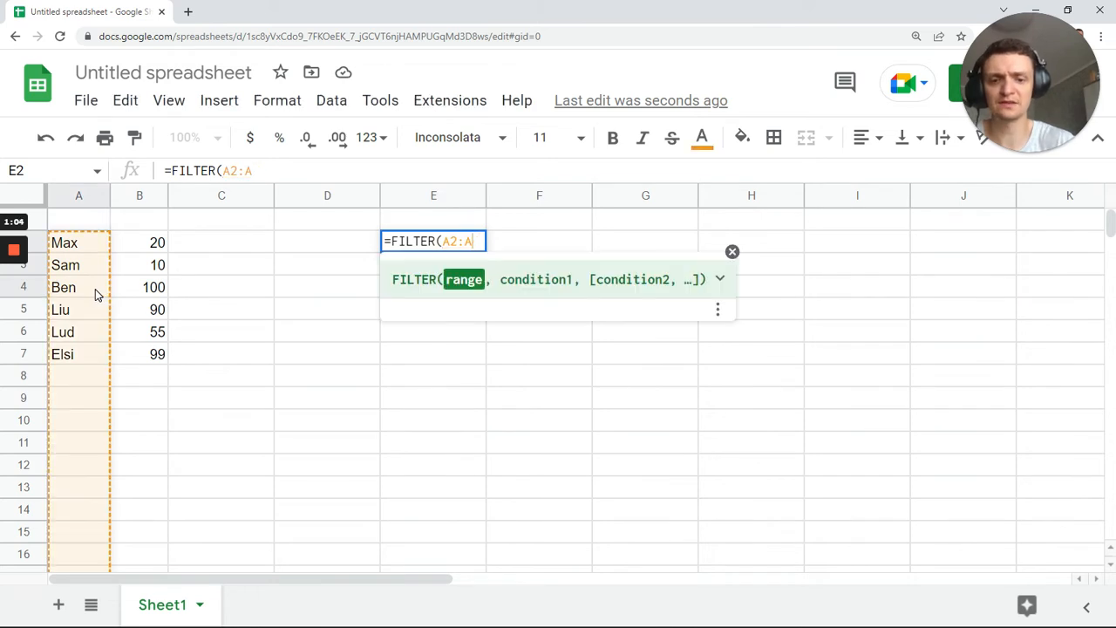
type(",")
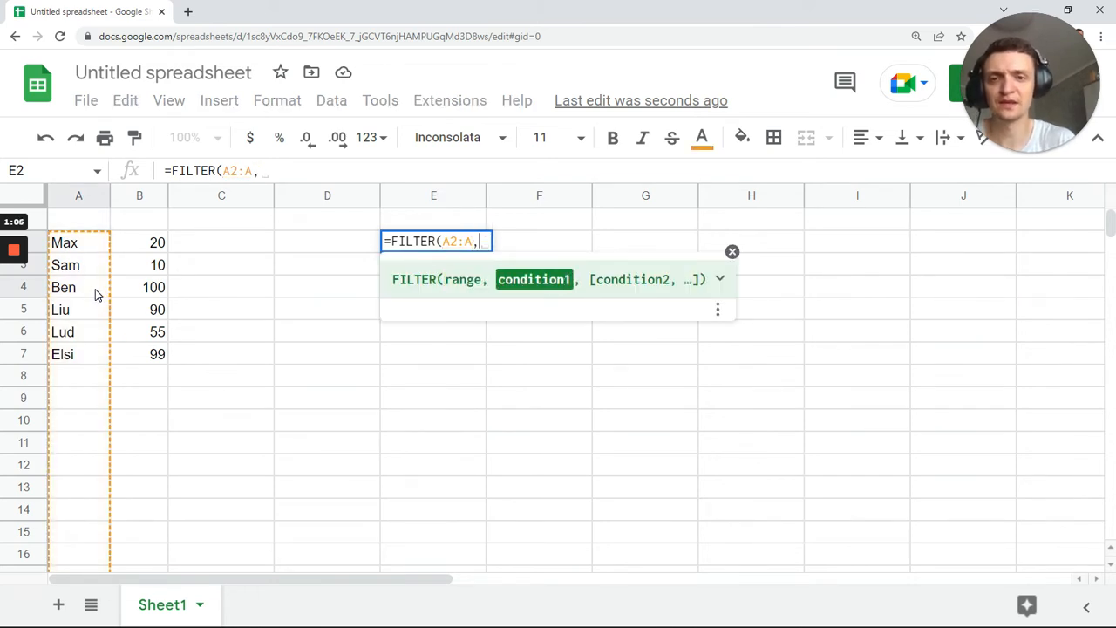
Step: Complete the FILTER formula in E2 with B2:B as its only condition and enter it
left_click_drag(137, 249, 131, 289)
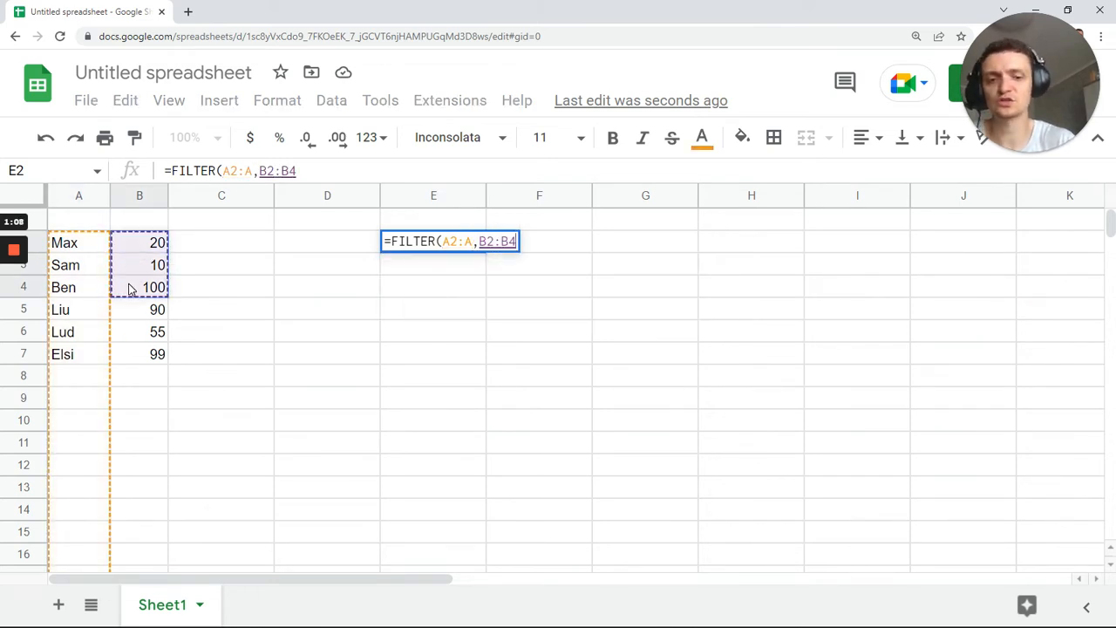
key("BackSpace")
type(">0")
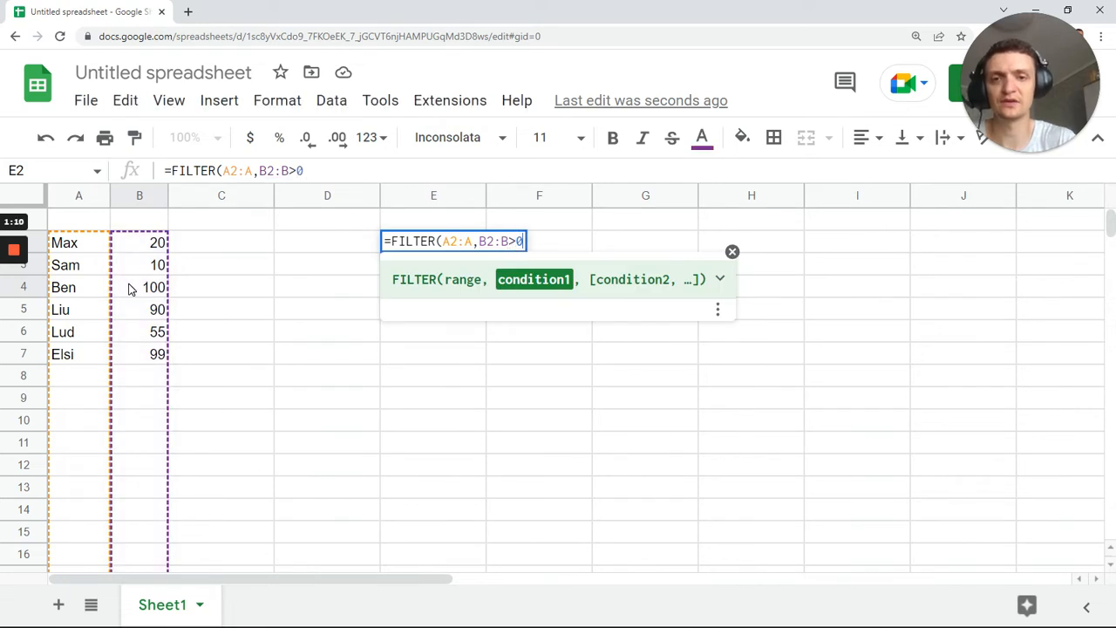
key("BackSpace")
key("BackSpace")
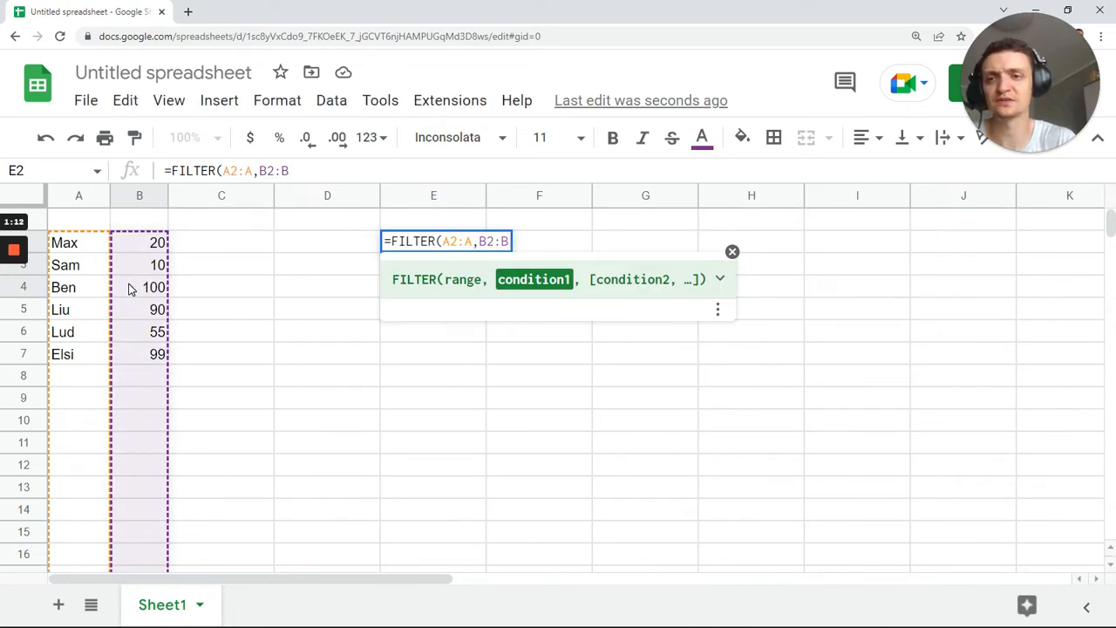
key("Return")
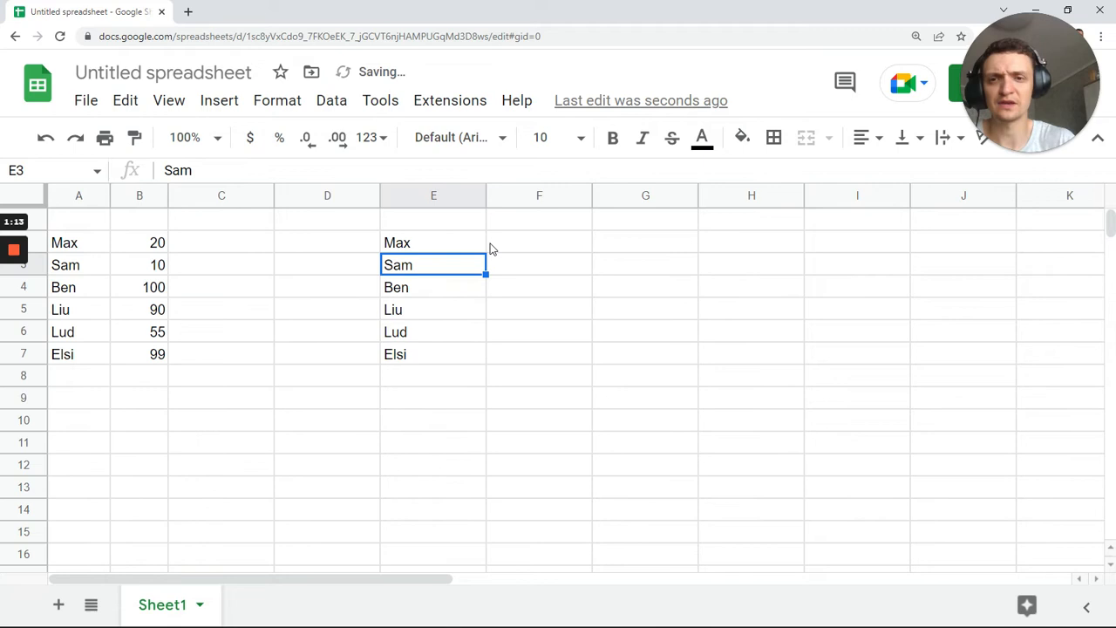
left_click(416, 377)
type("sdf")
left_click(506, 422)
key("ctrl+z")
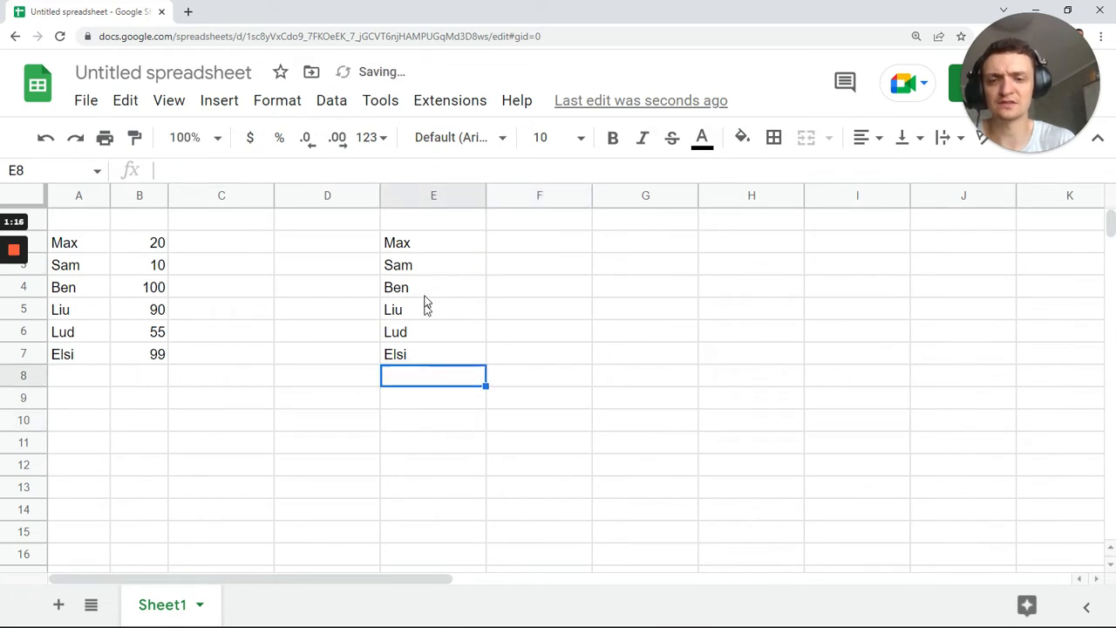
Step: Extend the FILTER range argument in E2 by joining the text " → " to A2:A with an ampersand
left_click_drag(428, 248, 423, 355)
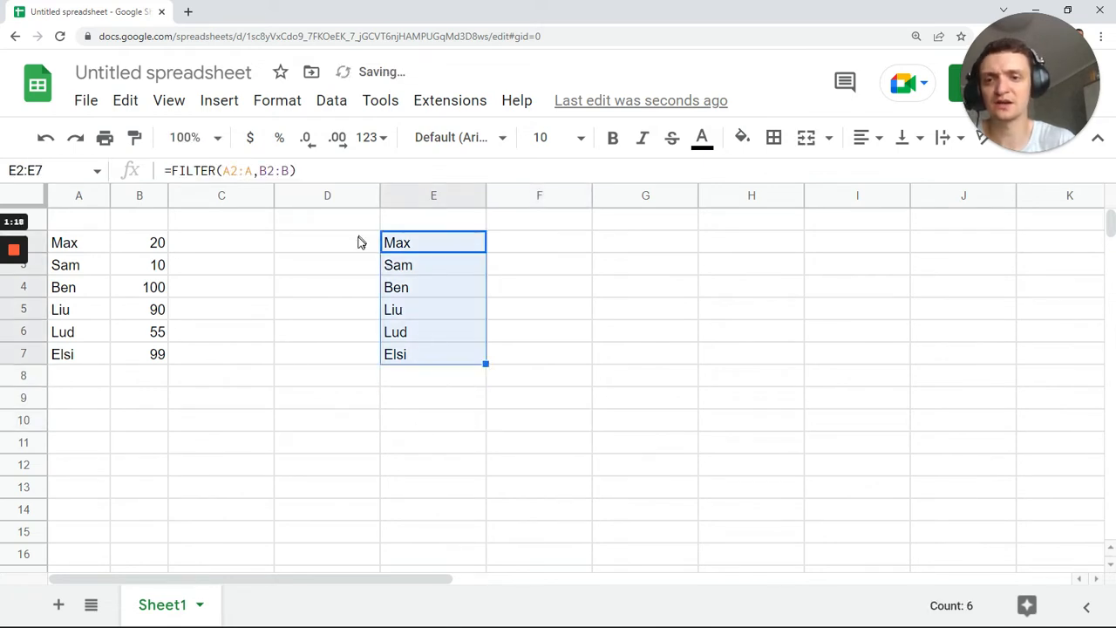
left_click(419, 247)
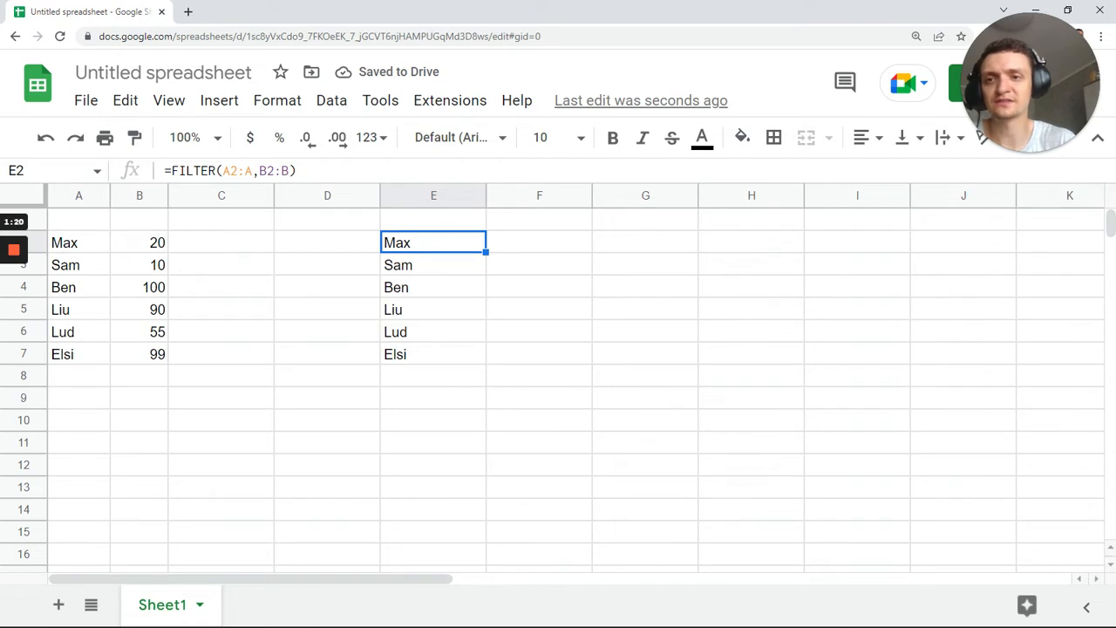
left_click(253, 171)
type("& ")
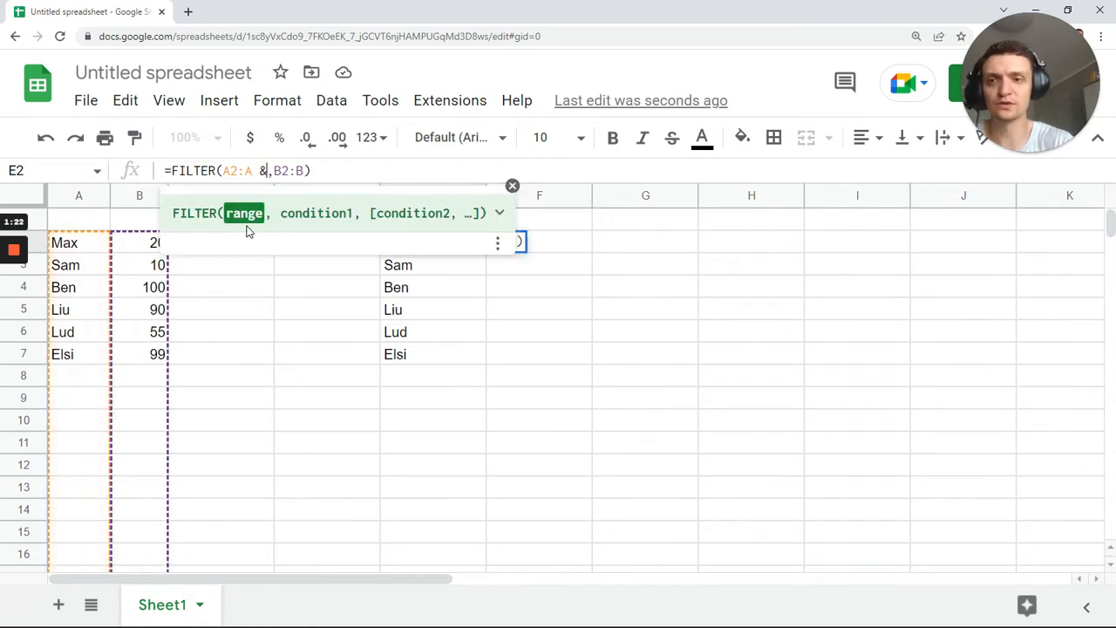
type("\"")
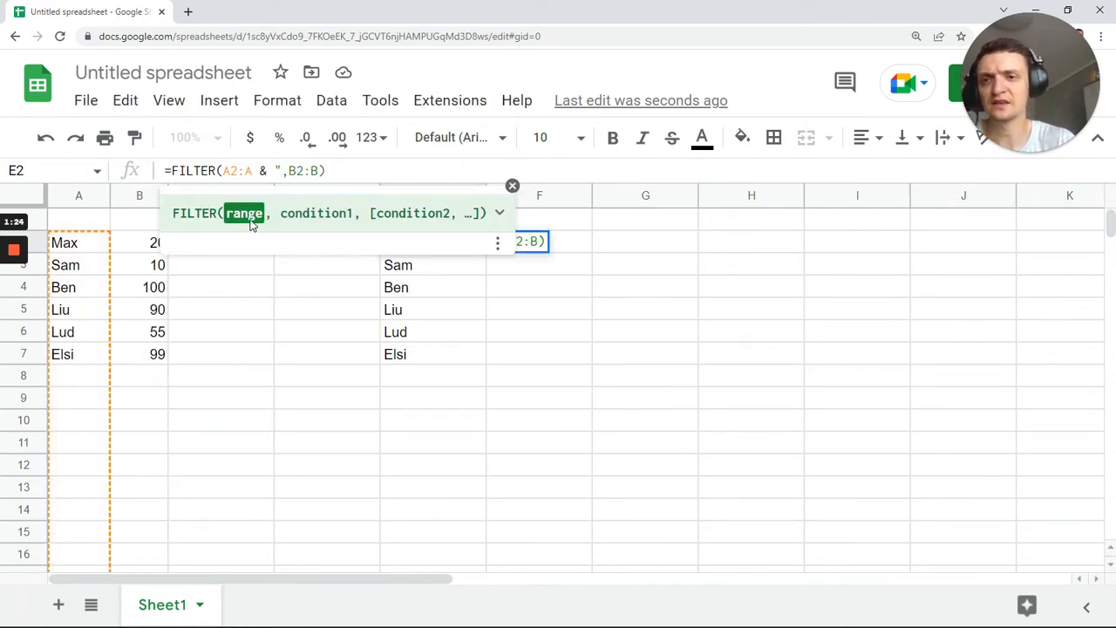
double_click(262, 171)
left_click(274, 171)
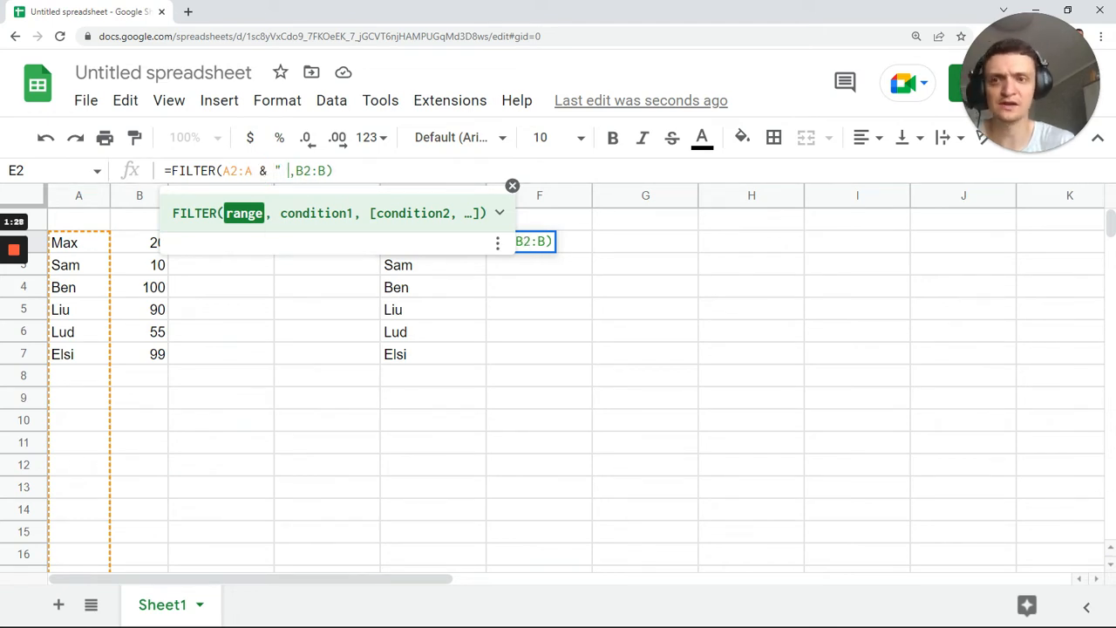
type("→ \"")
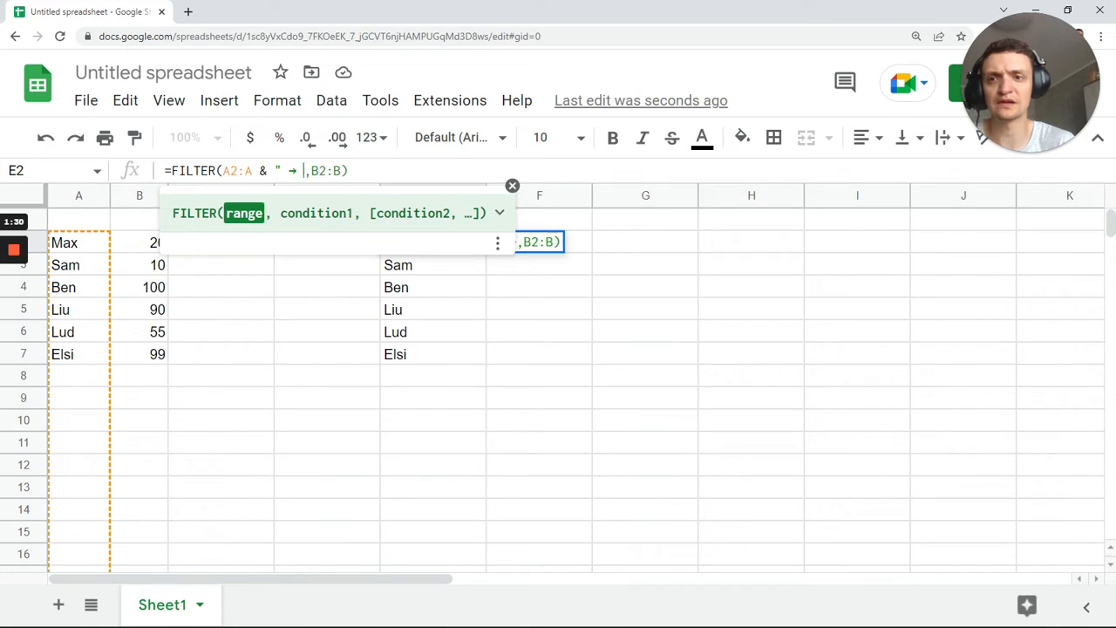
double_click(293, 171)
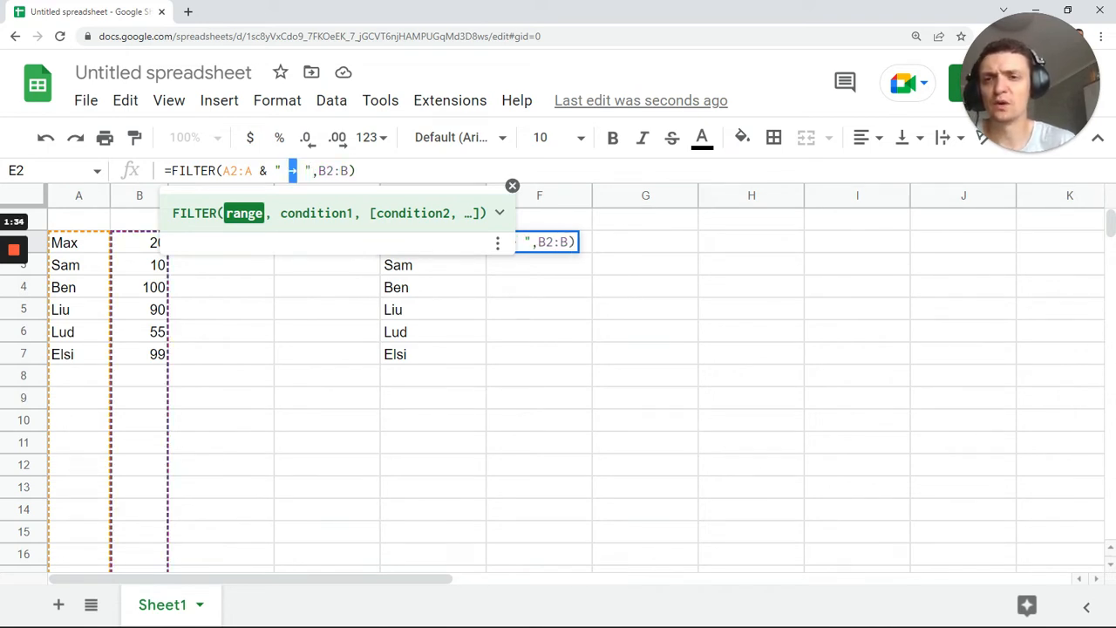
left_click(312, 171)
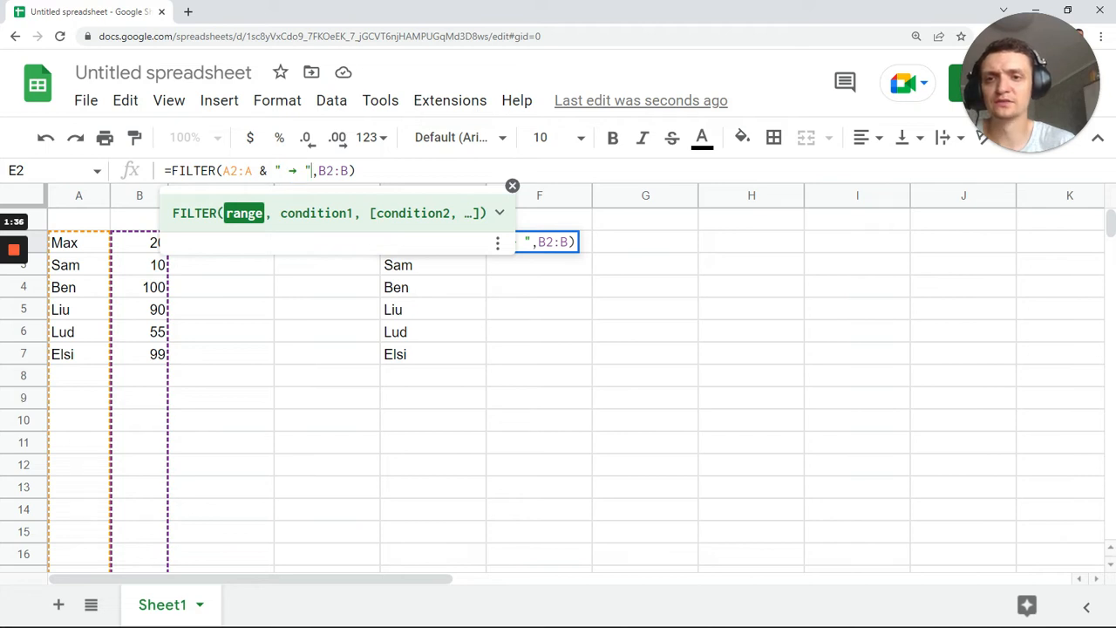
Step: Join B2:B after the arrow text in the range argument of E2's FILTER formula and enter the formula
type("&")
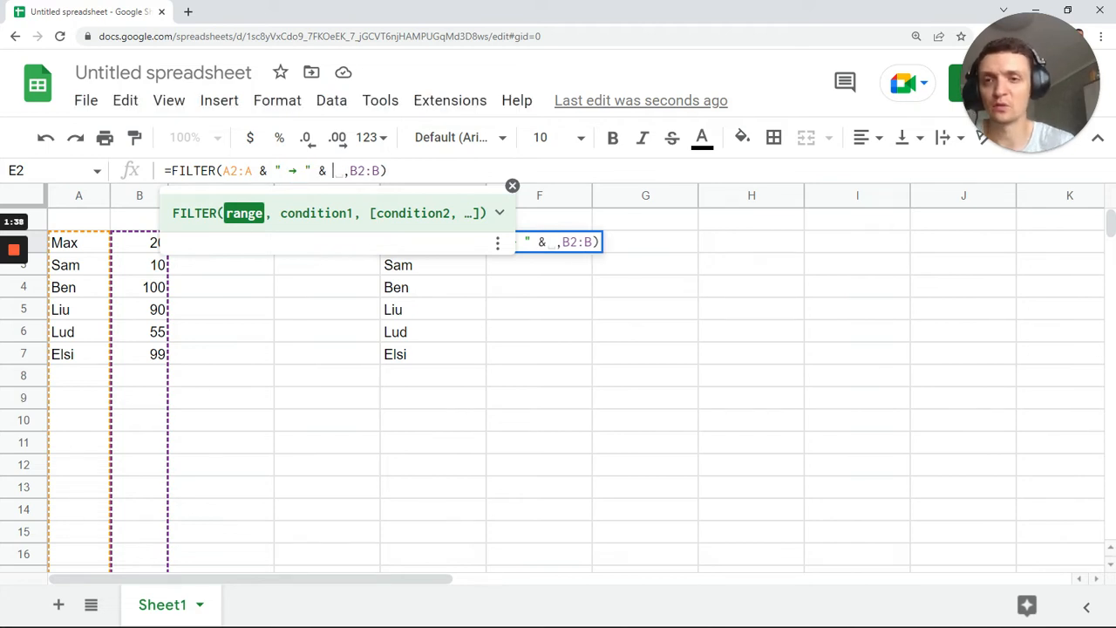
left_click_drag(139, 251, 142, 288)
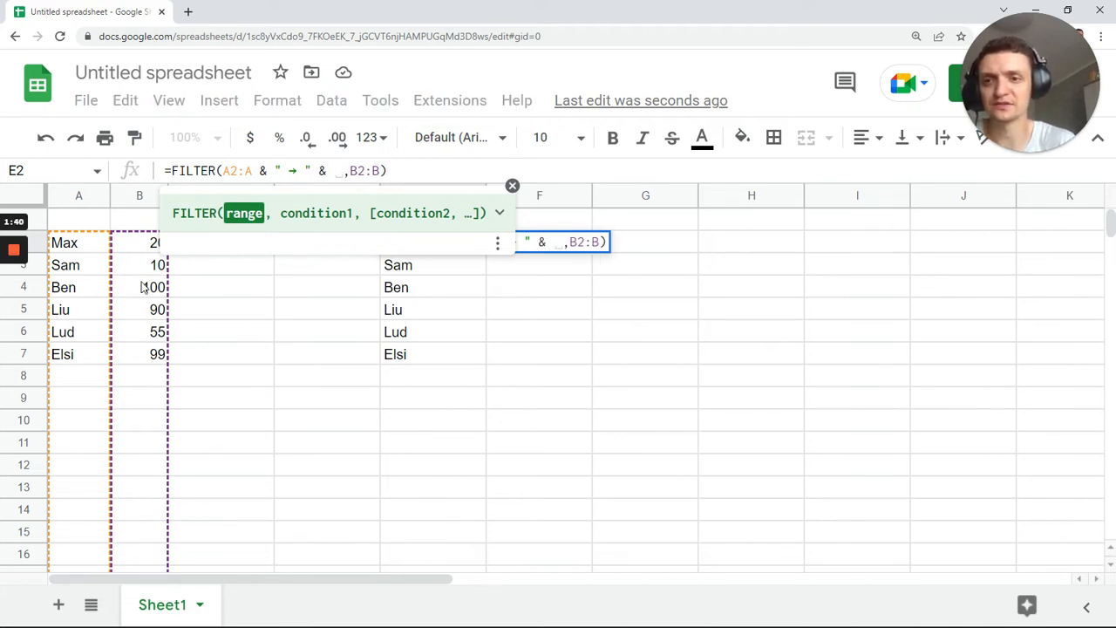
key("BackSpace")
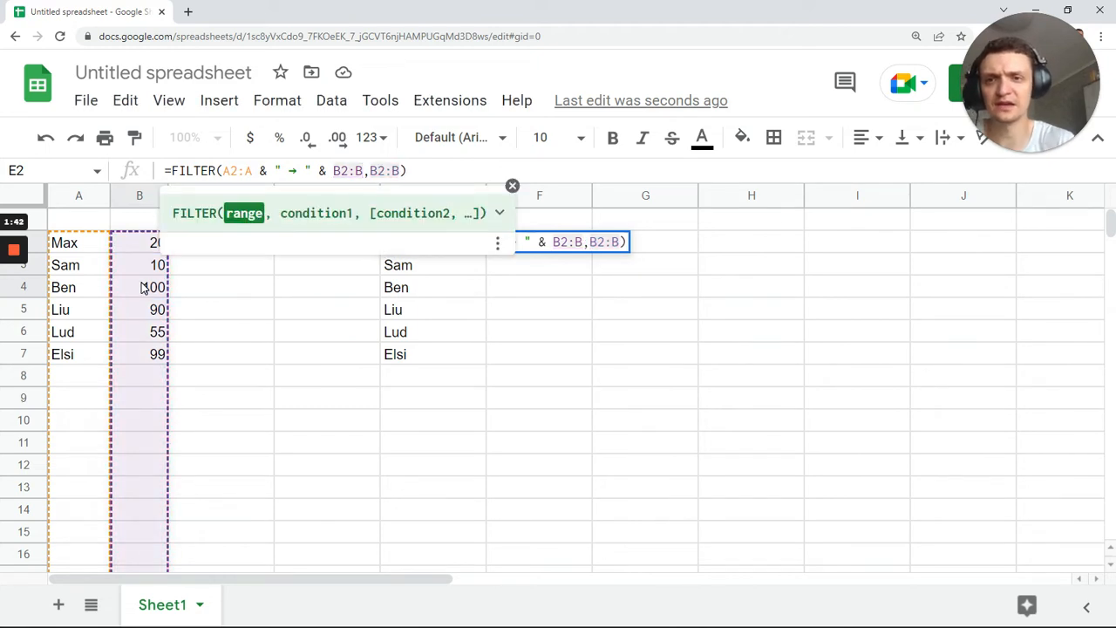
key("Return")
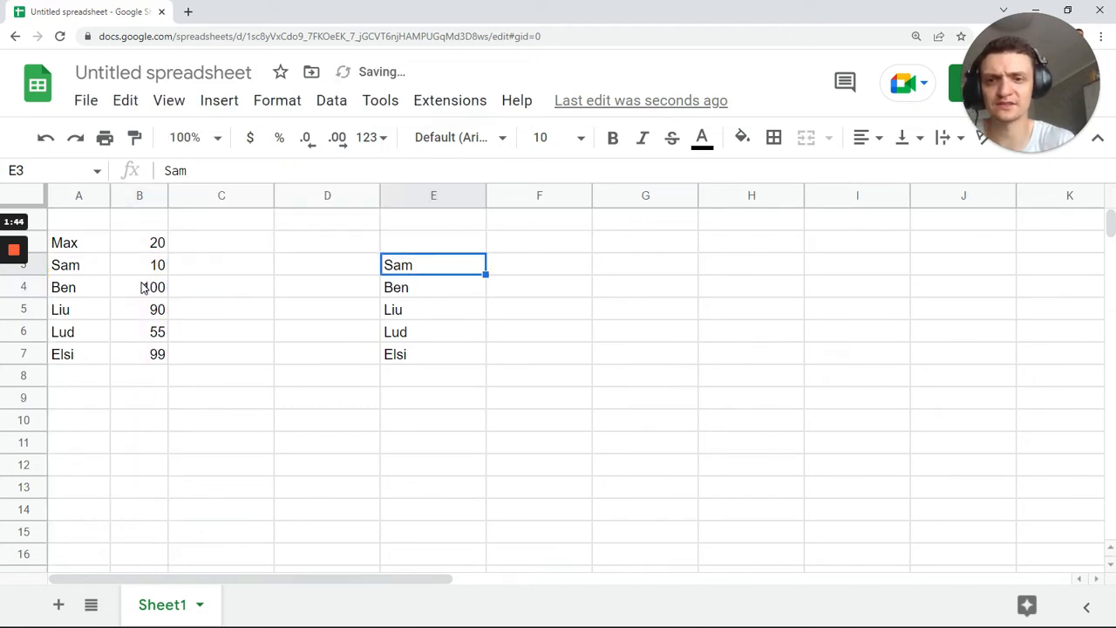
Step: Examine the combined entries in E2:E7 against the source numbers in B2:B7 and the formula in E2
key("Up")
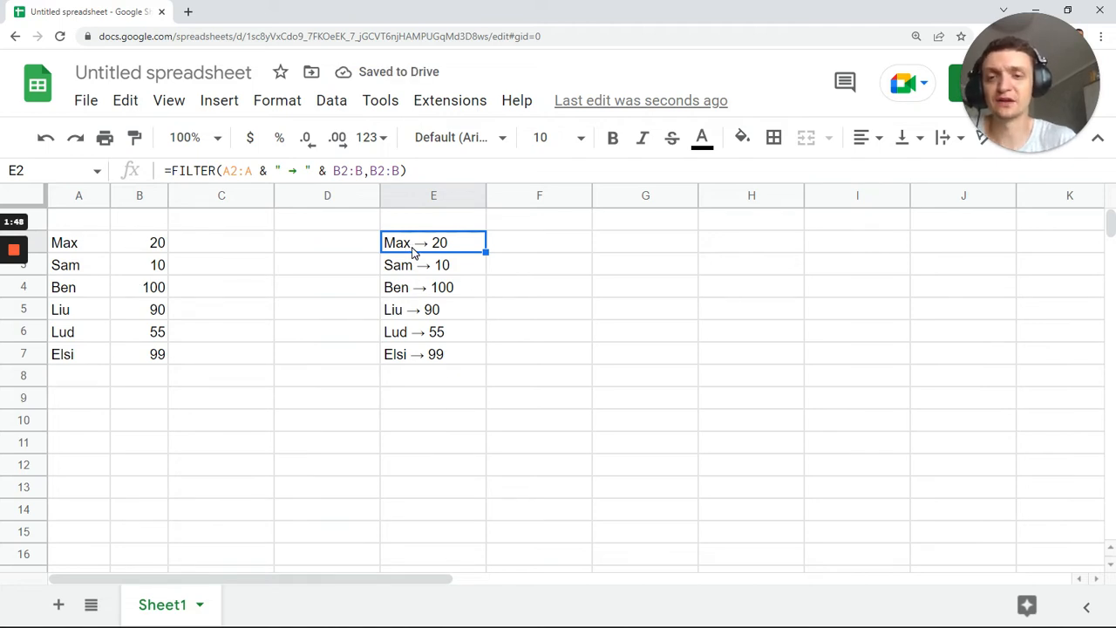
left_click_drag(452, 253, 438, 362)
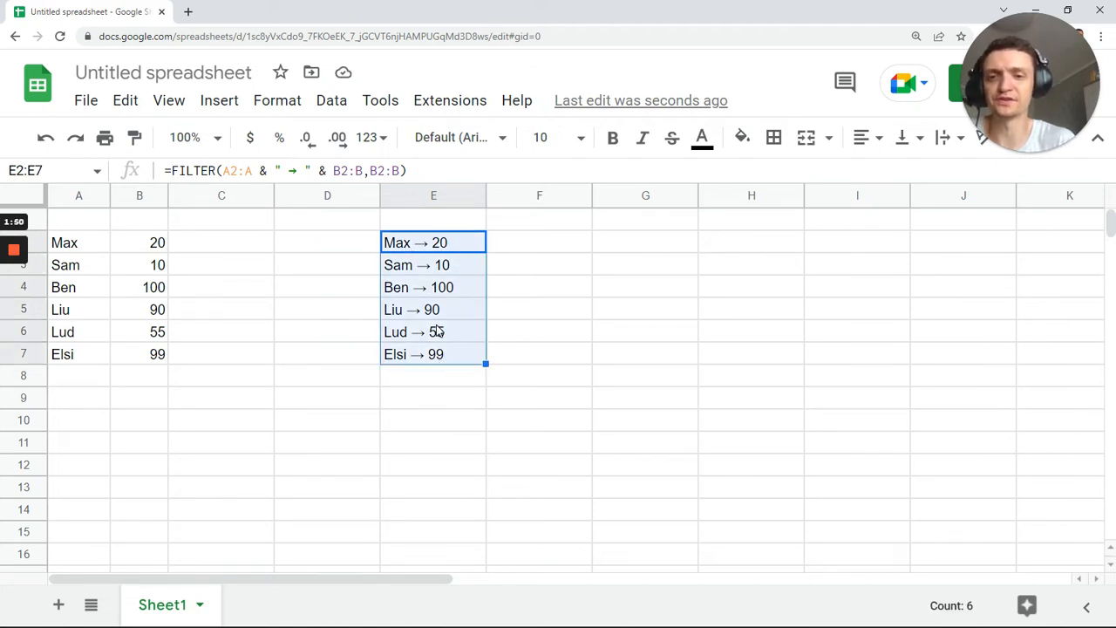
left_click(418, 247)
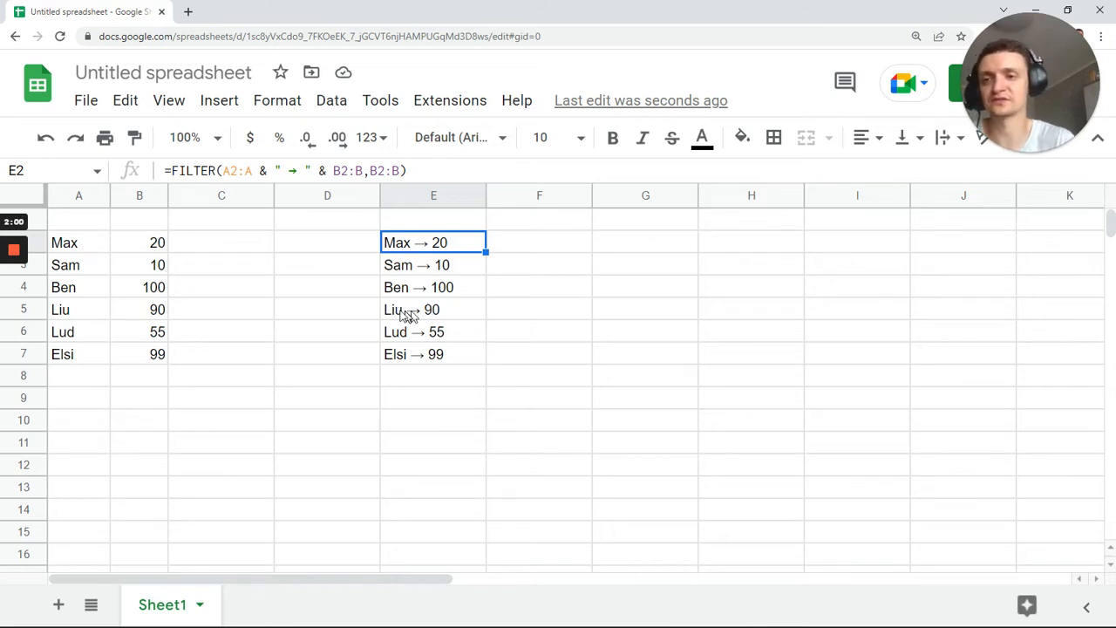
left_click(144, 251)
left_click(147, 360, "shift")
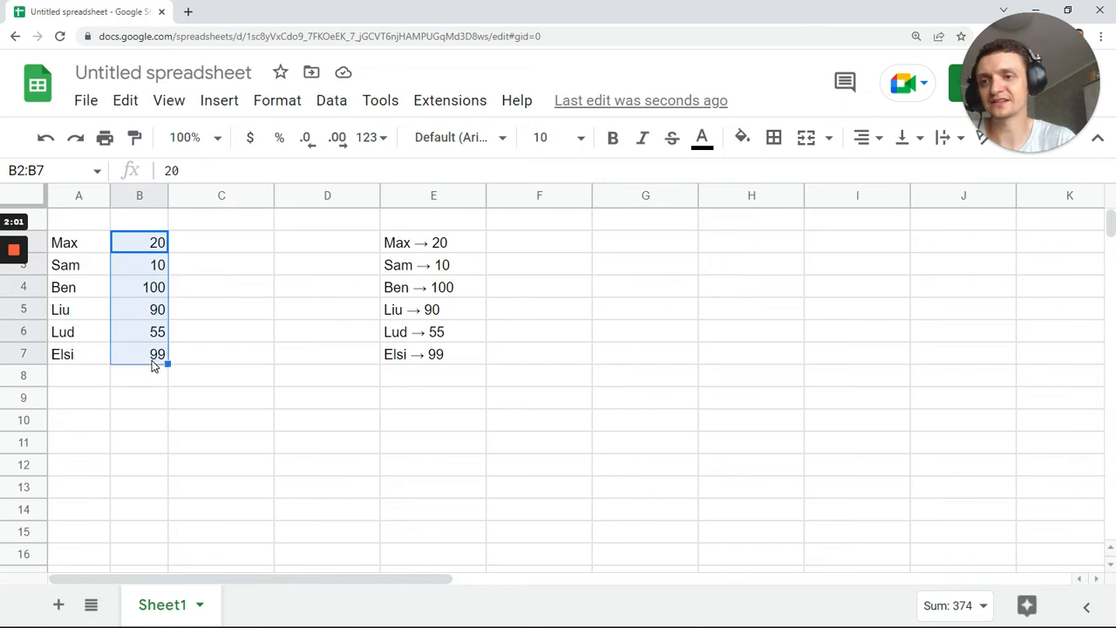
left_click(459, 246)
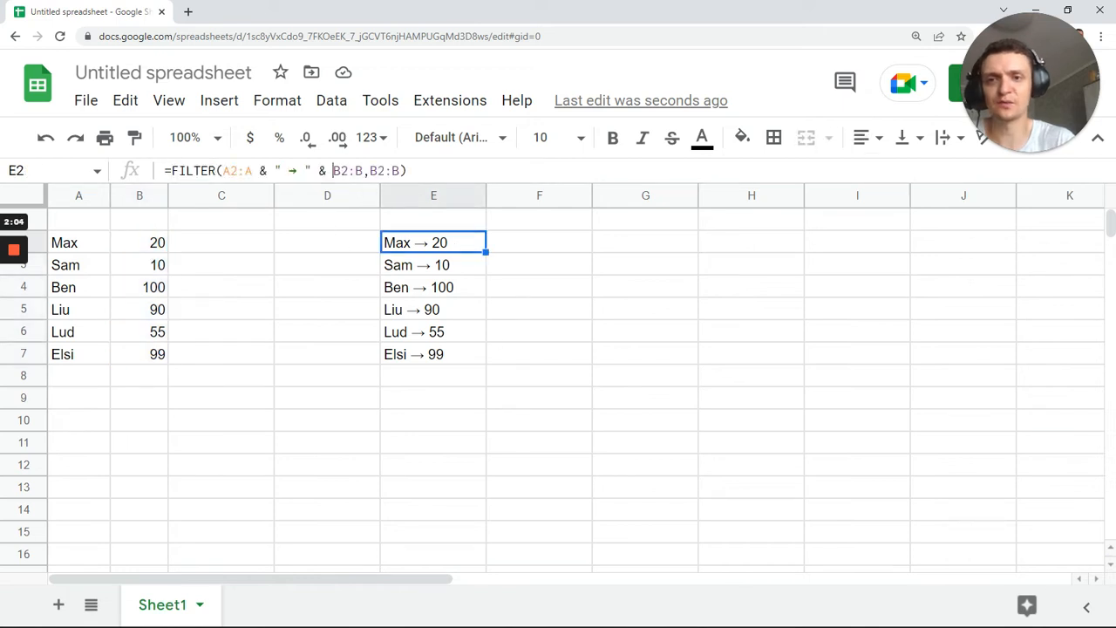
double_click(335, 170)
key("Tab")
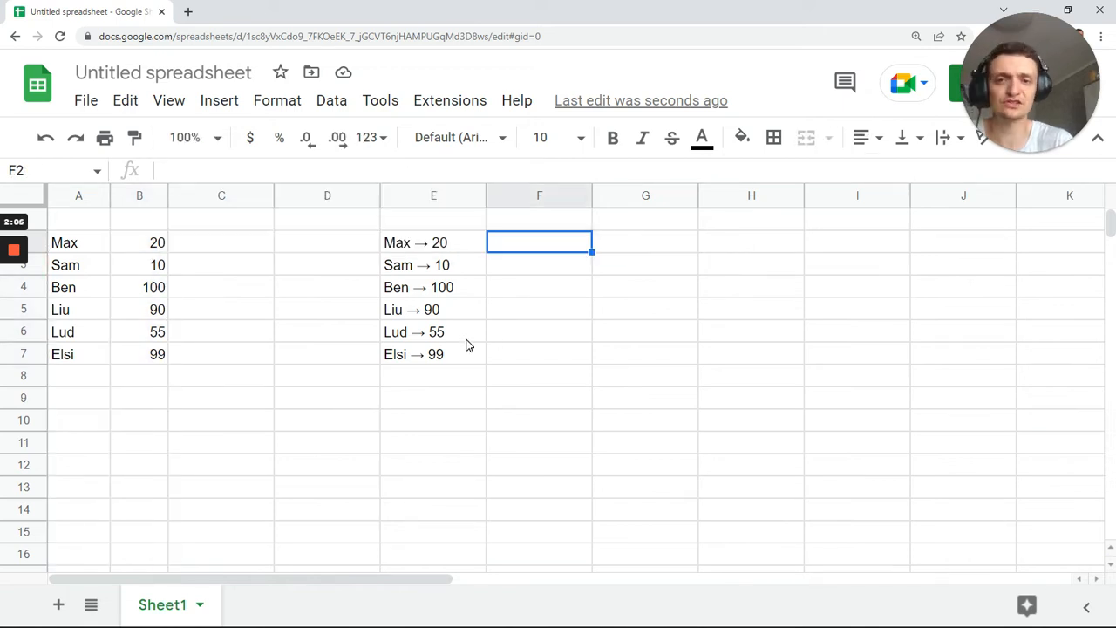
Step: Inspect the B2:B reference inside the range argument of E2's FILTER formula, leaving the formula unedited
left_click(419, 240)
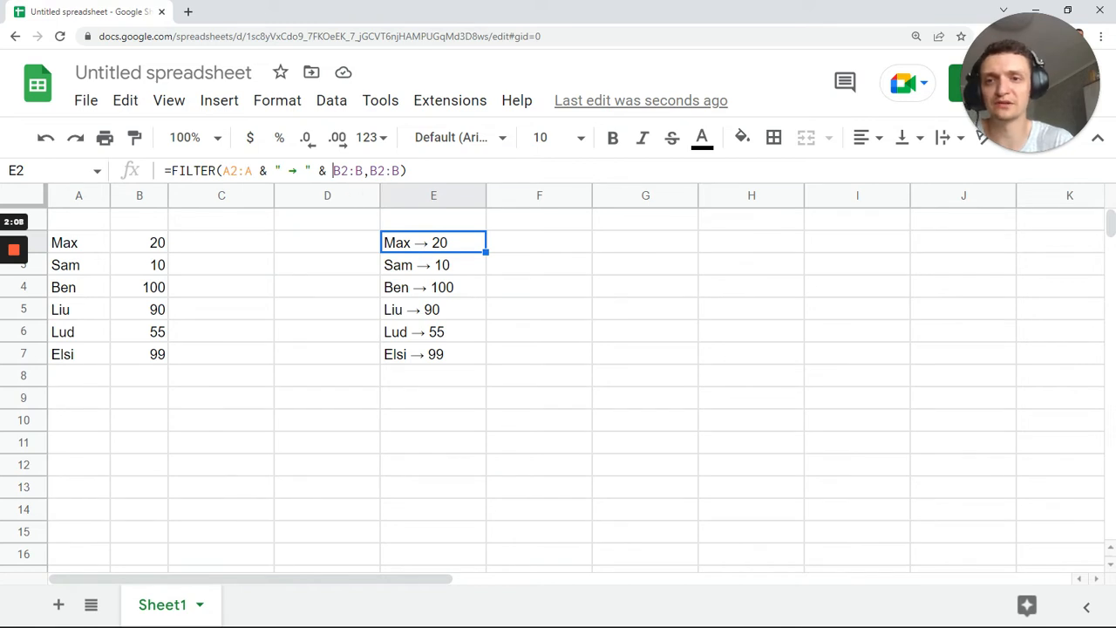
double_click(336, 170)
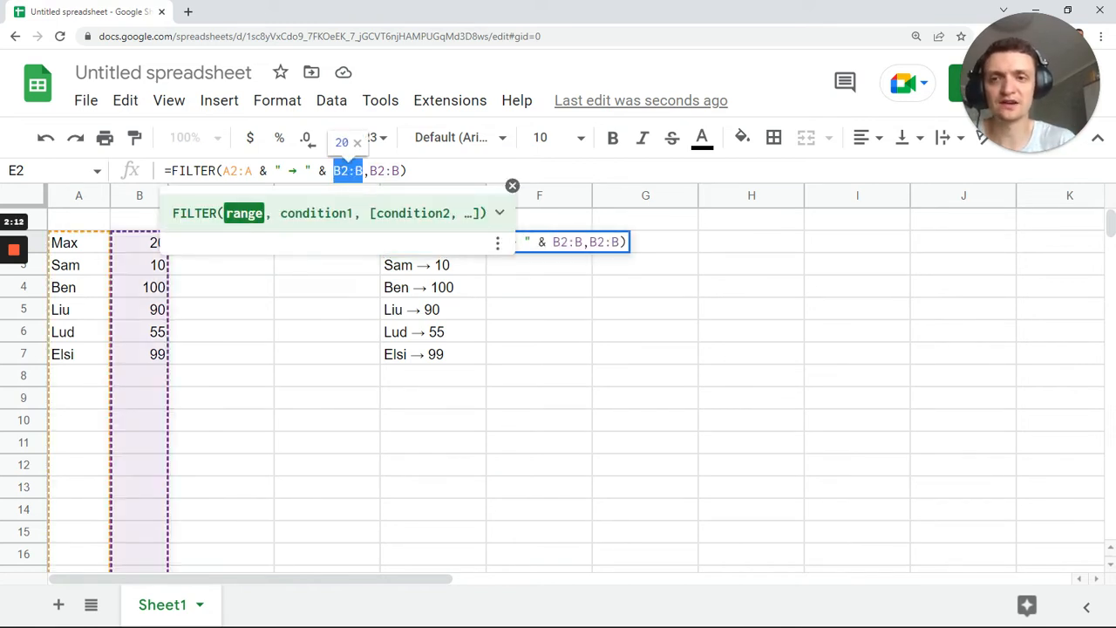
key("Right")
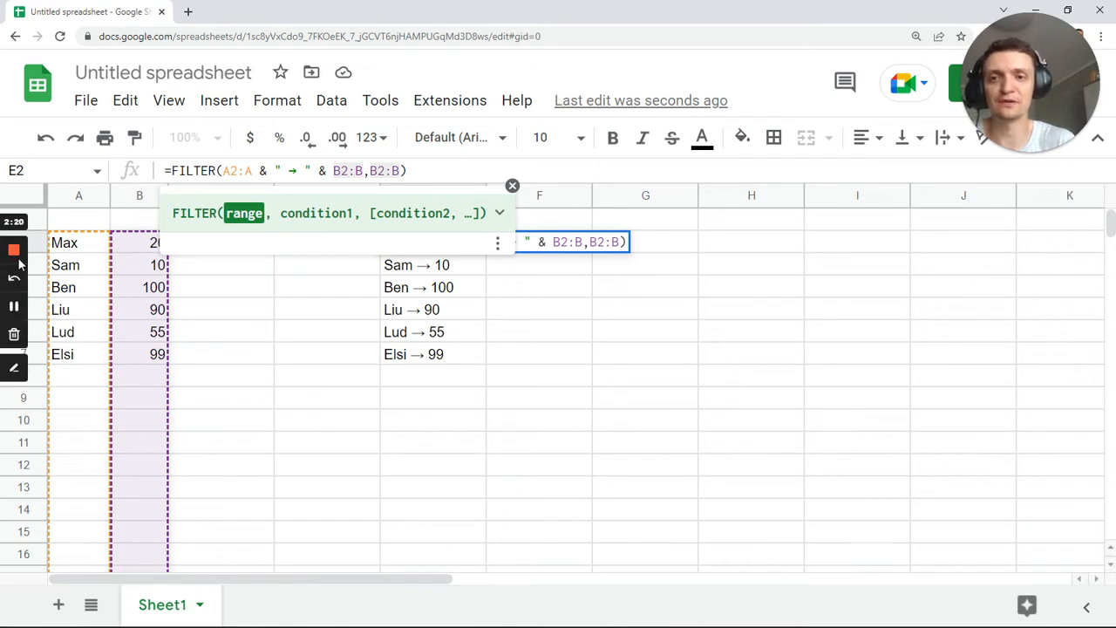
key("Escape")
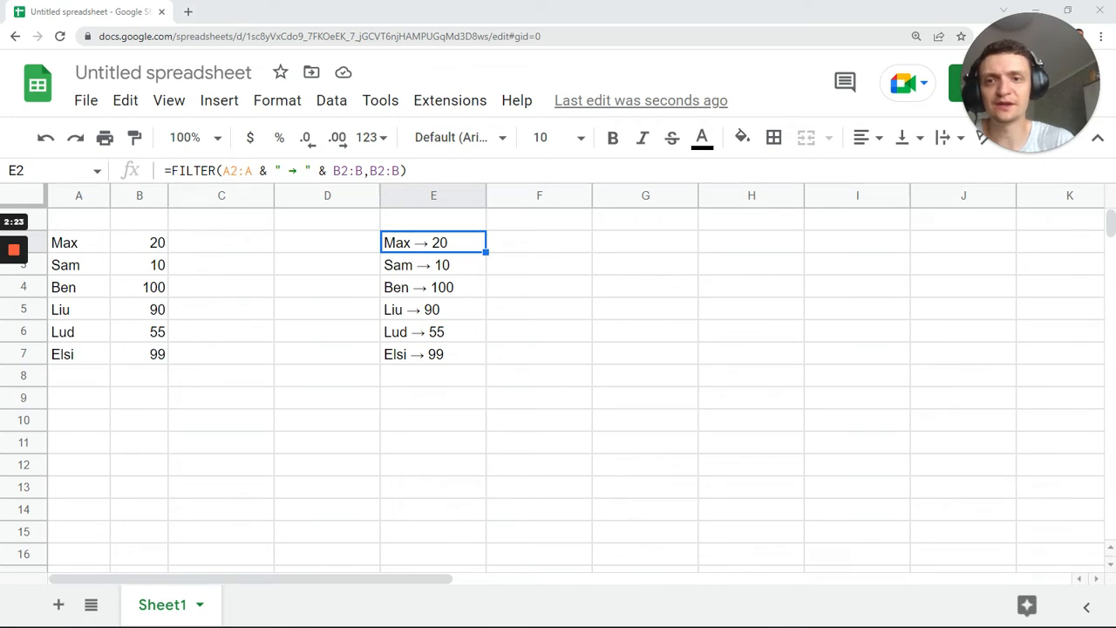
Step: Append an IF function with the condition B2:B>50 to E2's FILTER range argument, joined after B2:B with an ampersand
left_click(372, 172)
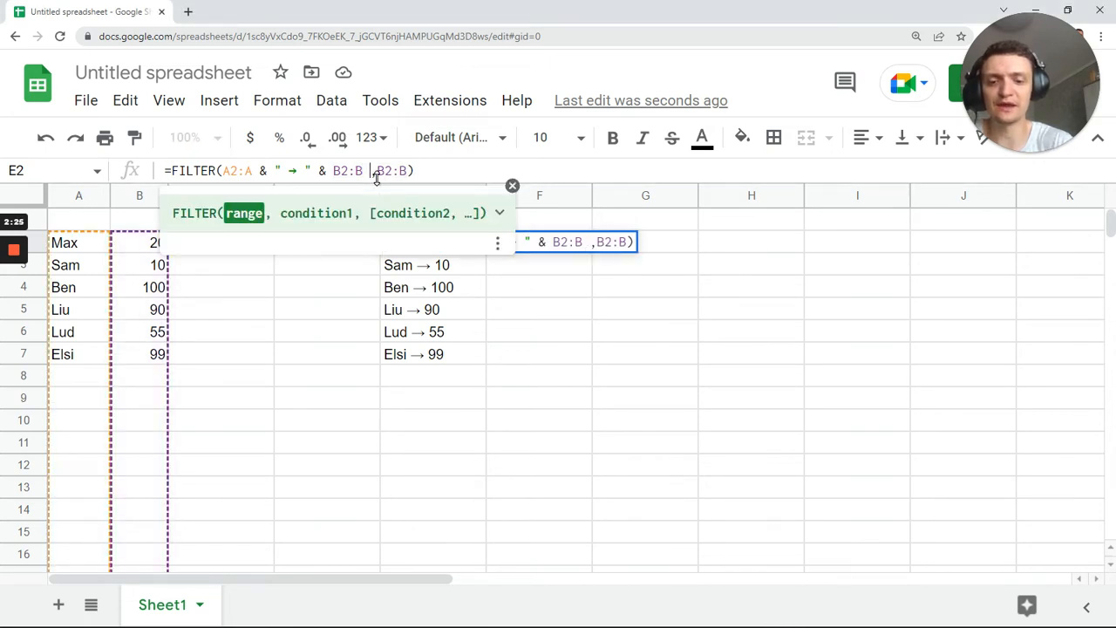
type("& ")
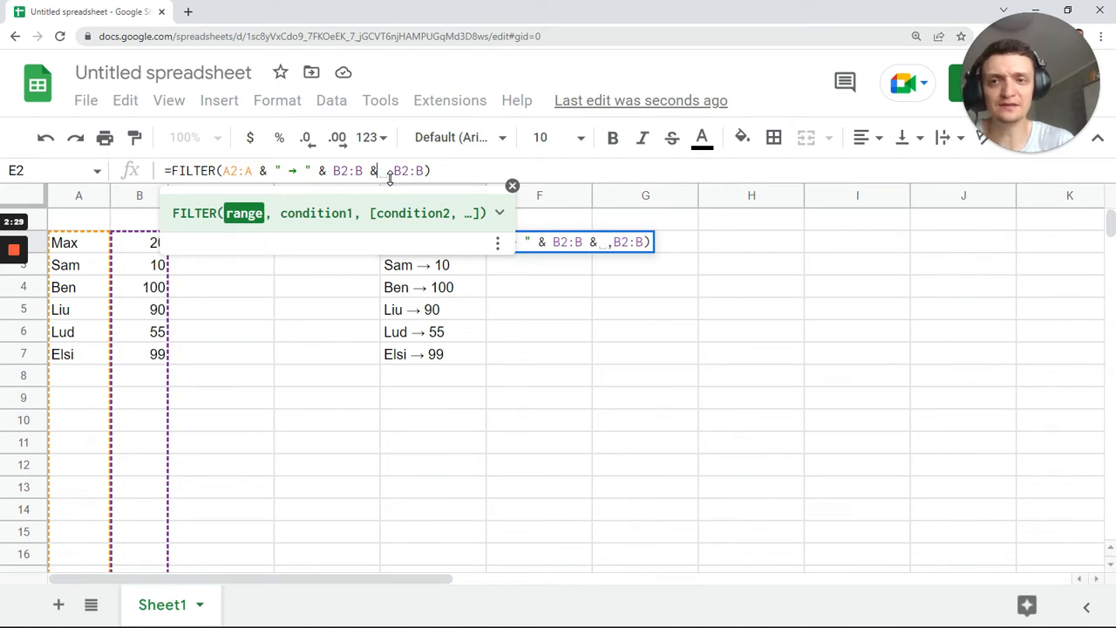
type("if(")
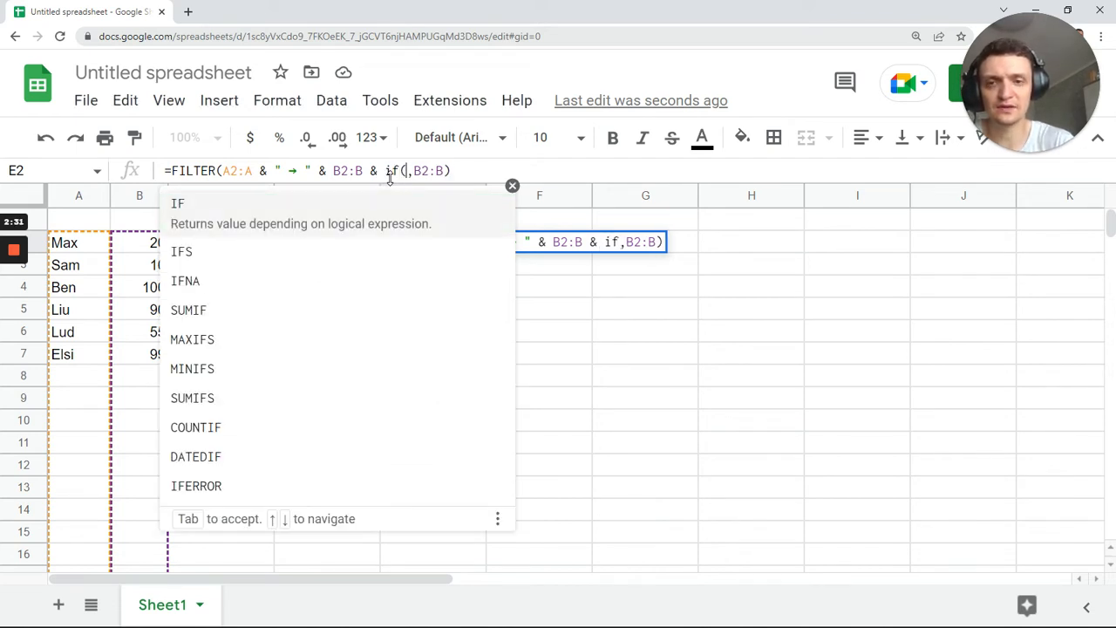
type("B2")
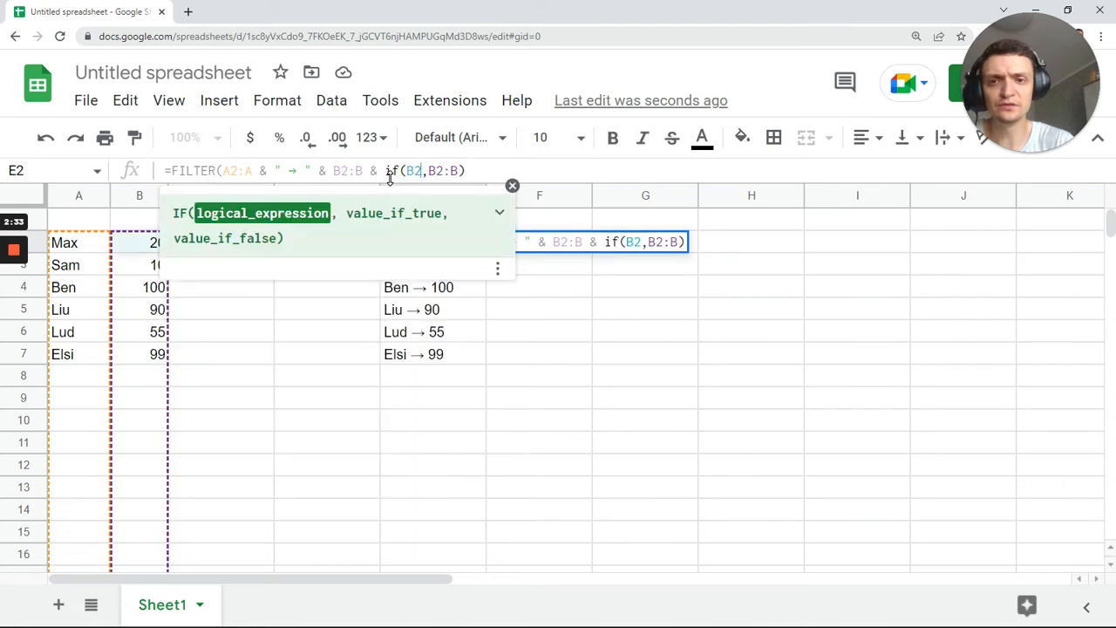
type(":B")
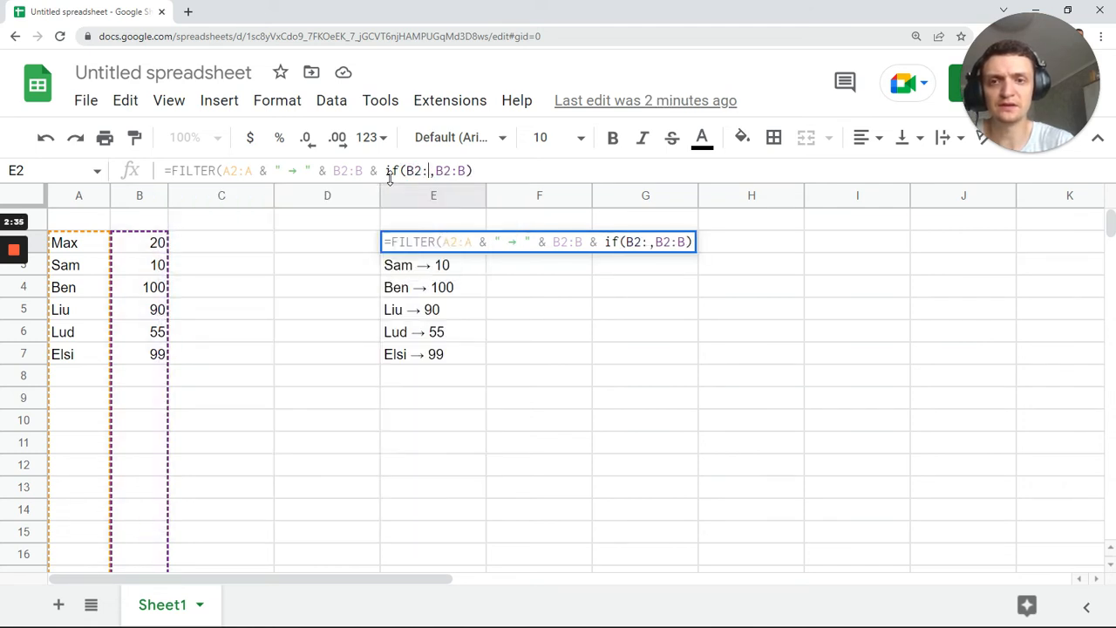
type(">50")
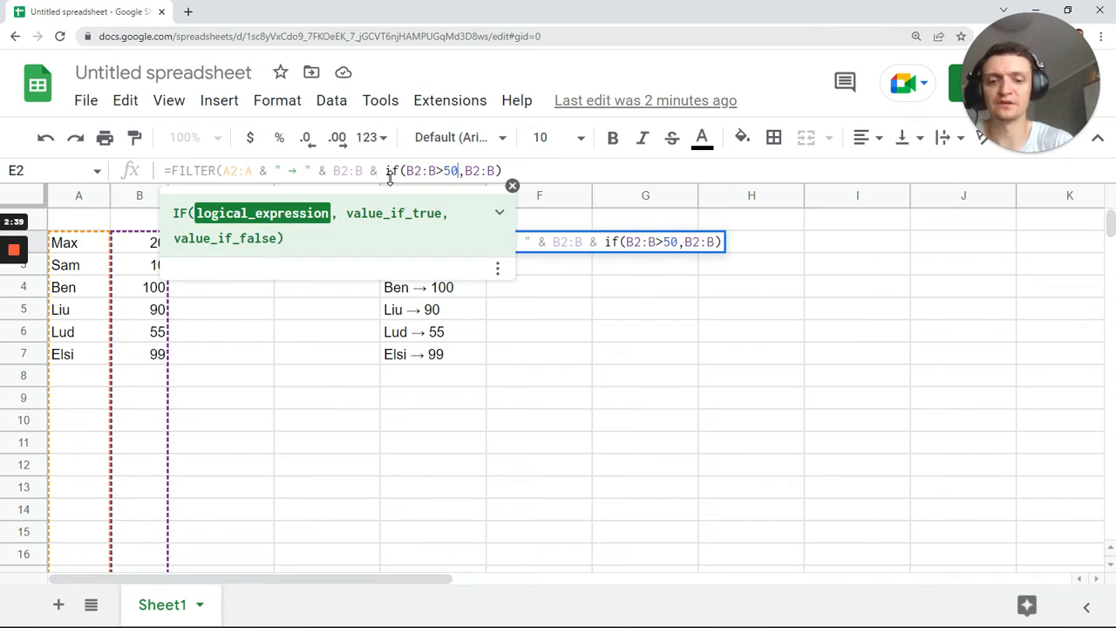
Step: Set the IF function's value for a true condition to the quoted thumbs-up emoji "👍"
type(",")
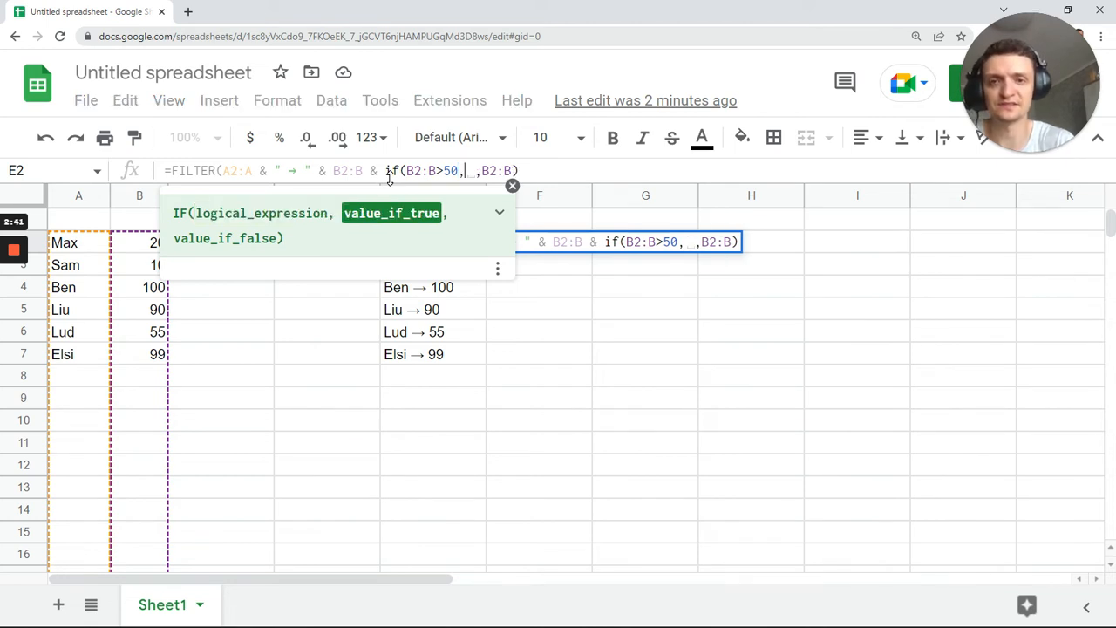
key("BackSpace")
type("\"")
type("👍👎")
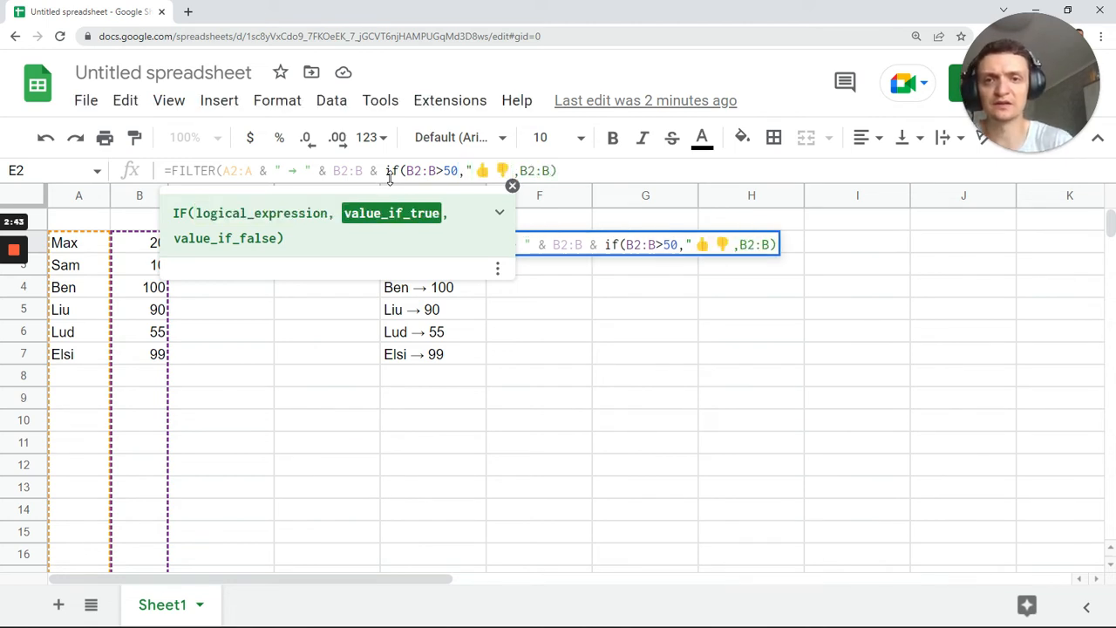
left_click_drag(493, 172, 476, 172)
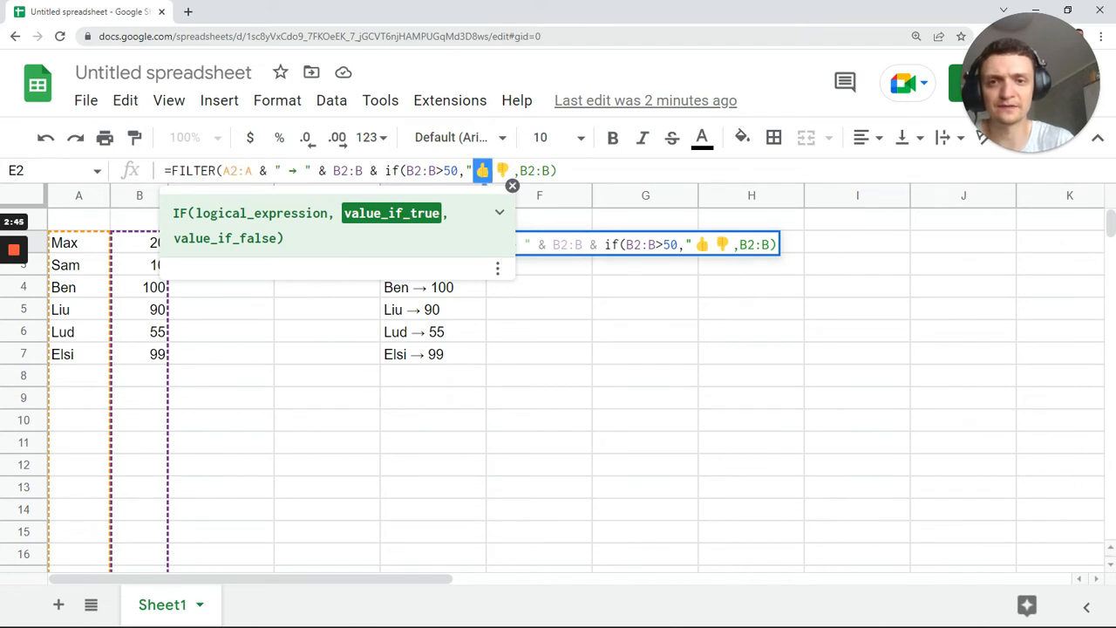
key("Right")
key("shift+Right")
key("BackSpace")
type("\"")
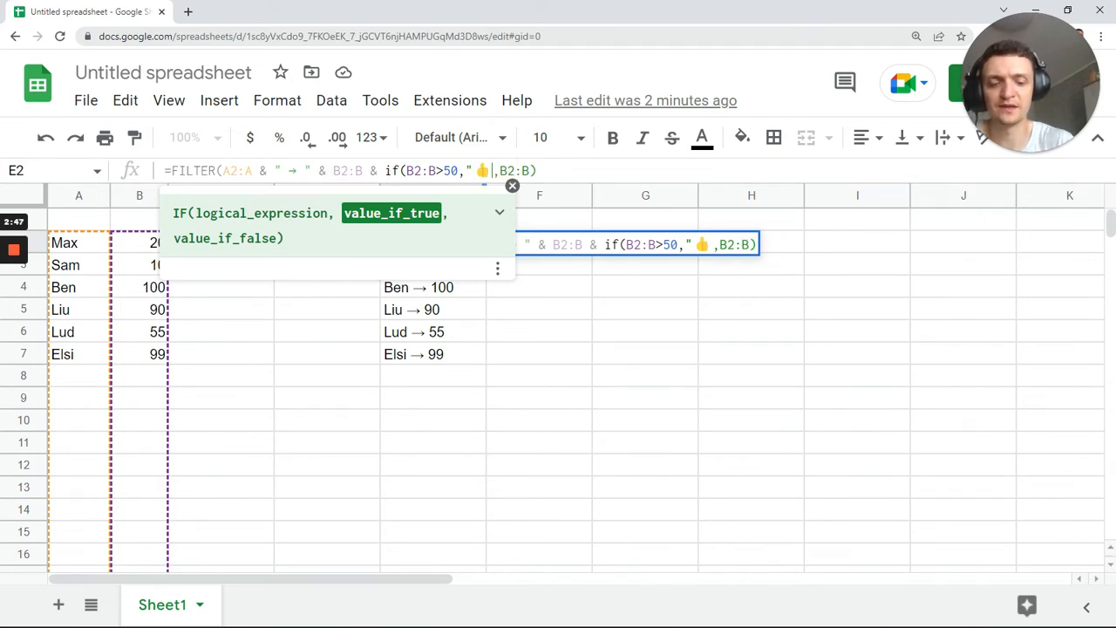
Step: Set the IF function's false value to "👎", close its parenthesis and enter the formula in E2
type(",")
key("BackSpace")
type("\"👎\")")
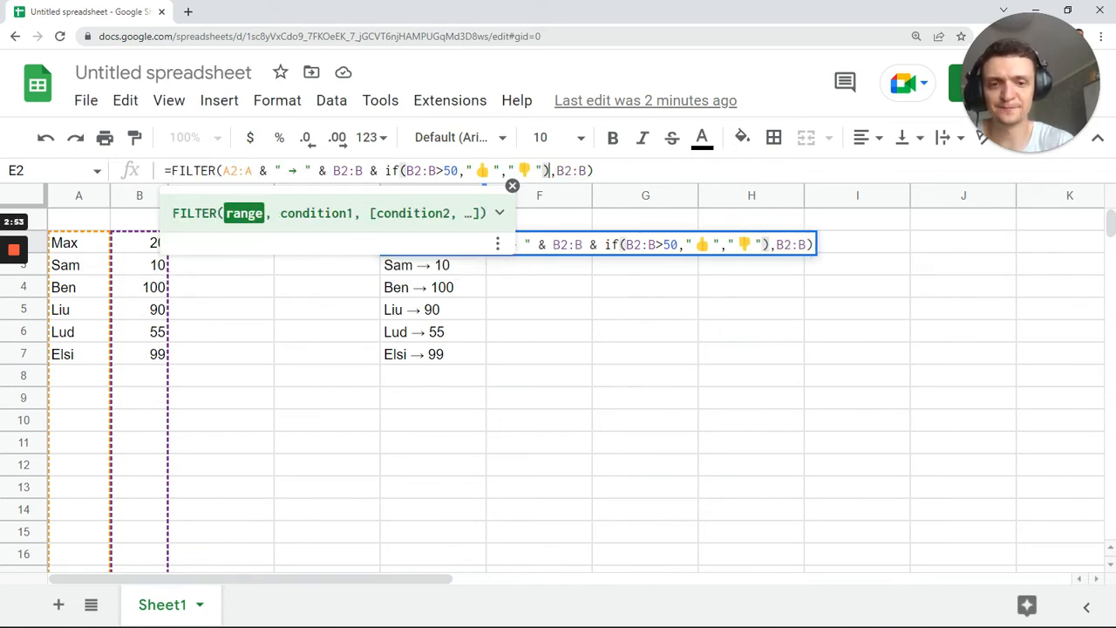
key("Return")
left_click(462, 407)
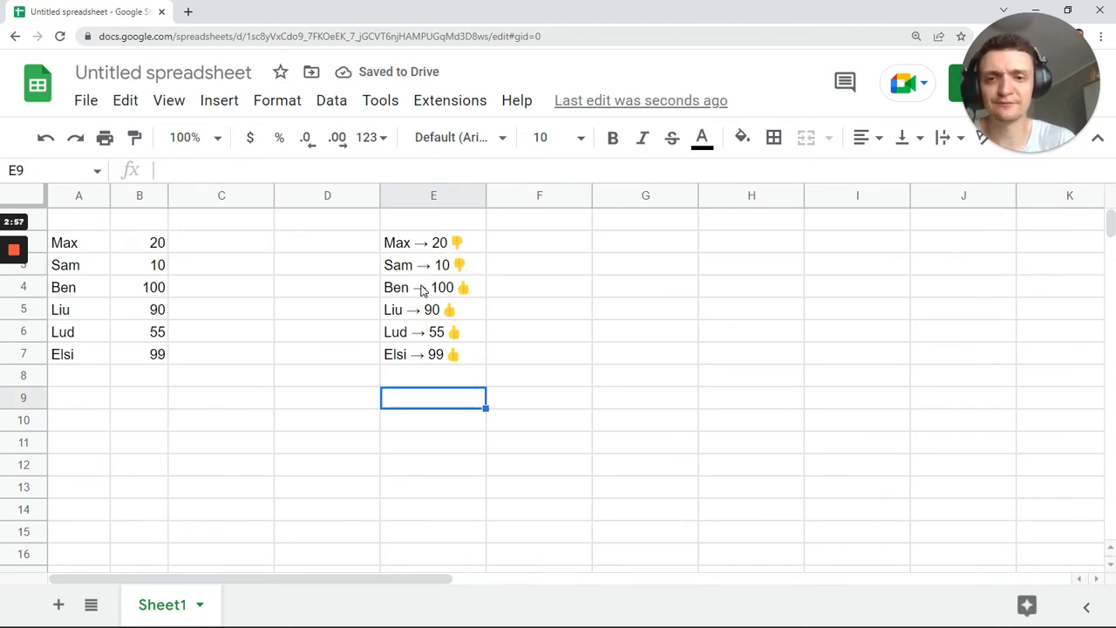
Step: Examine the thumbs-up and thumbs-down emojis attached to the combined entries in E2:E7
left_click_drag(448, 244, 454, 360)
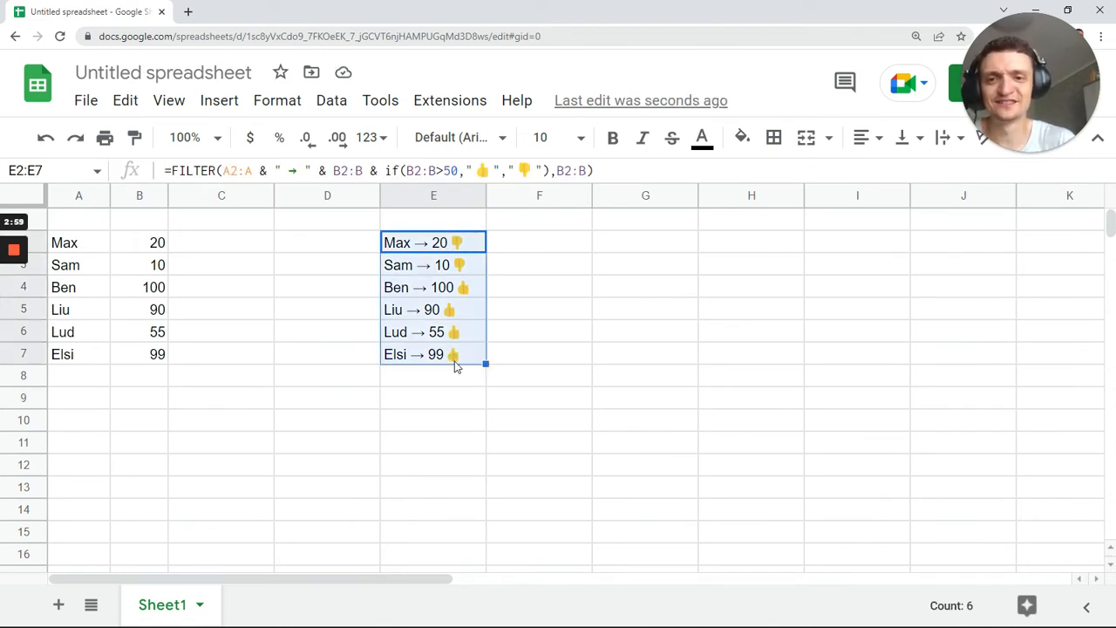
left_click(461, 288)
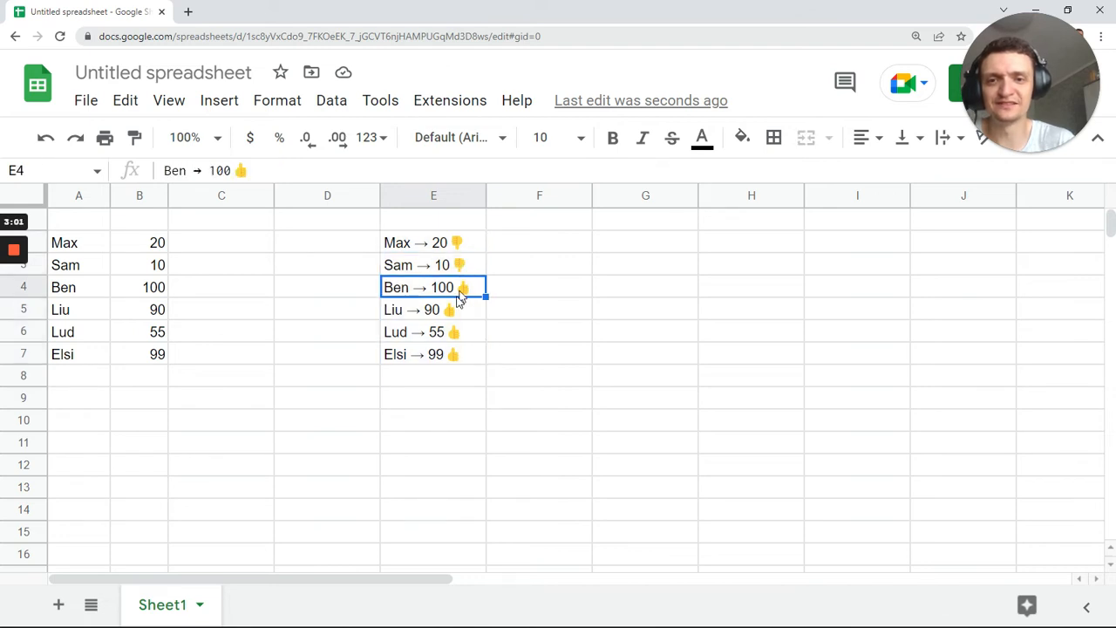
left_click_drag(460, 288, 460, 269)
left_click(457, 269)
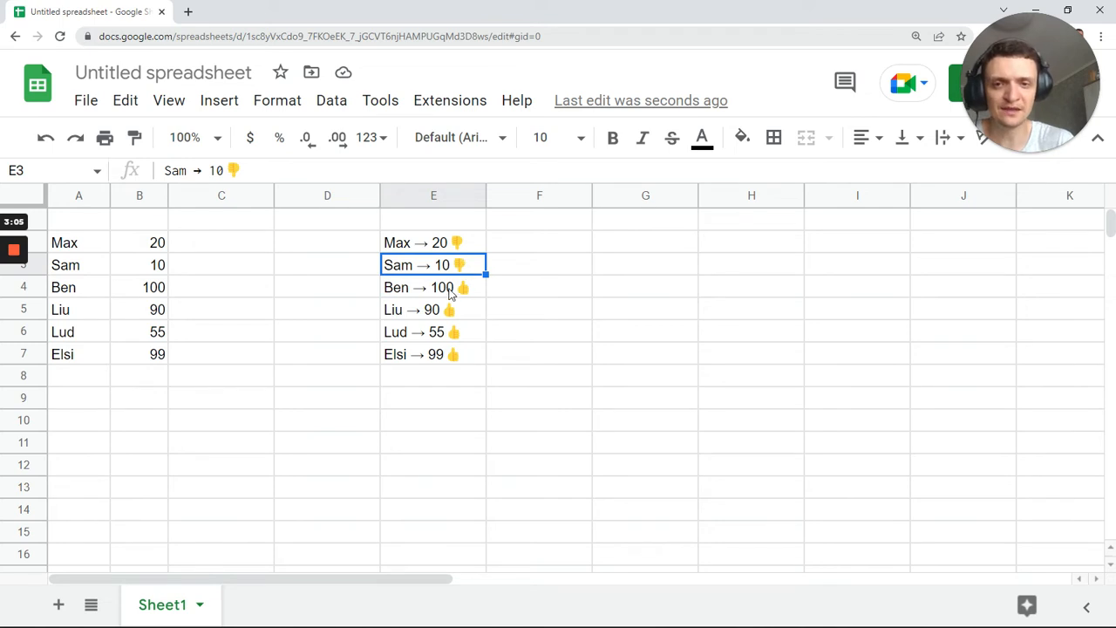
left_click(453, 292)
Step: Remove the thumbs-down emoji from the IF in E2's formula, leaving an empty string as its false value
left_click(454, 252)
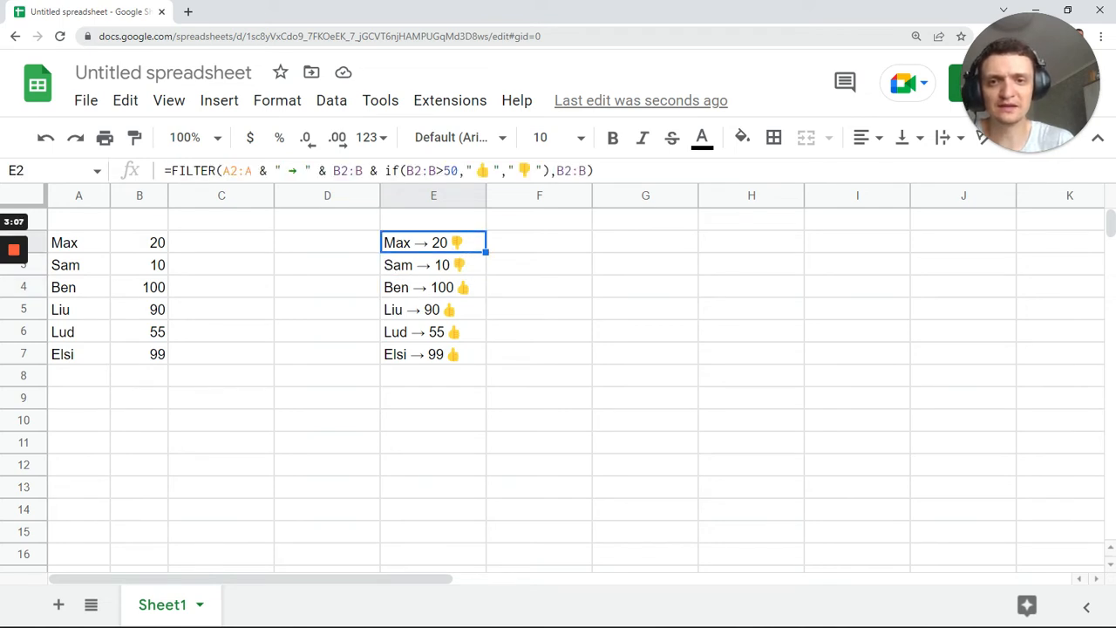
key("shift+Right")
key("BackSpace")
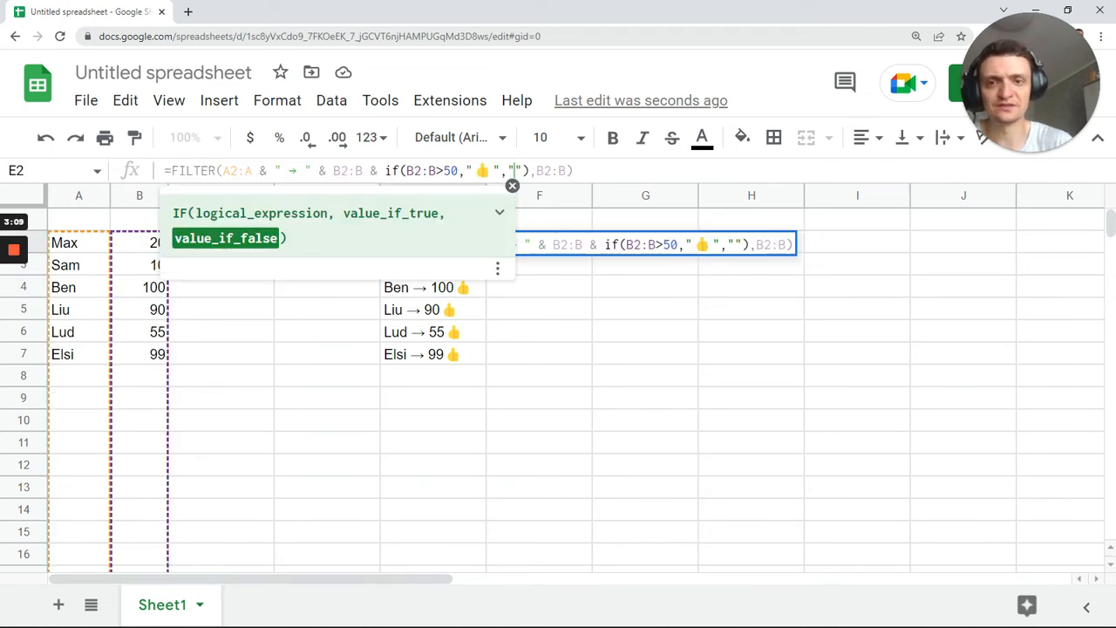
key("Return")
left_click(529, 422)
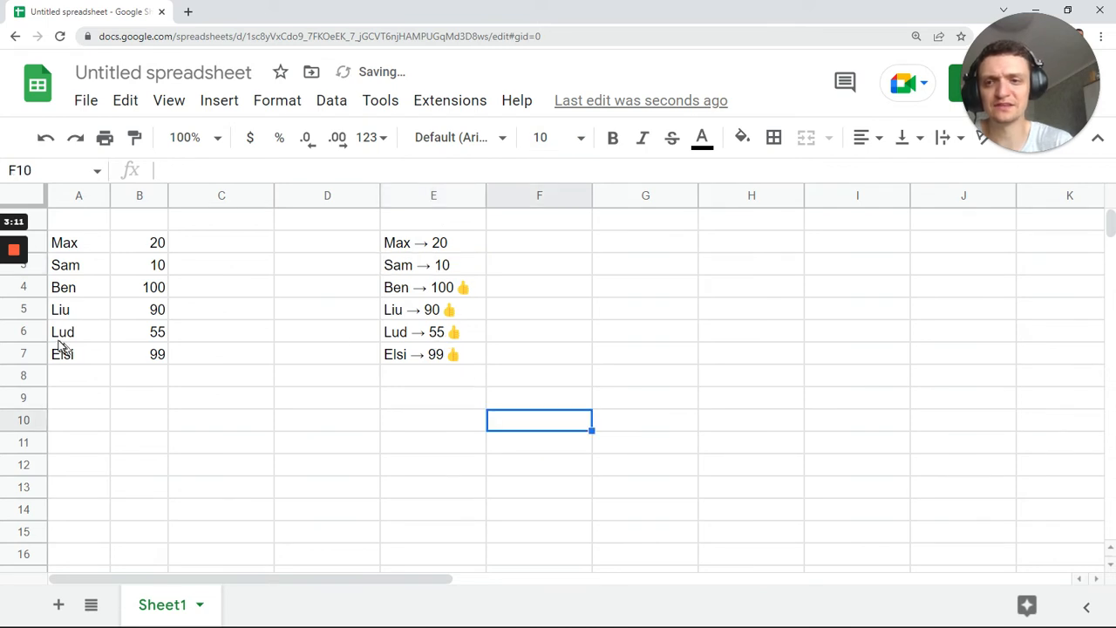
Step: Change the number in B6 to 43
left_click(142, 341)
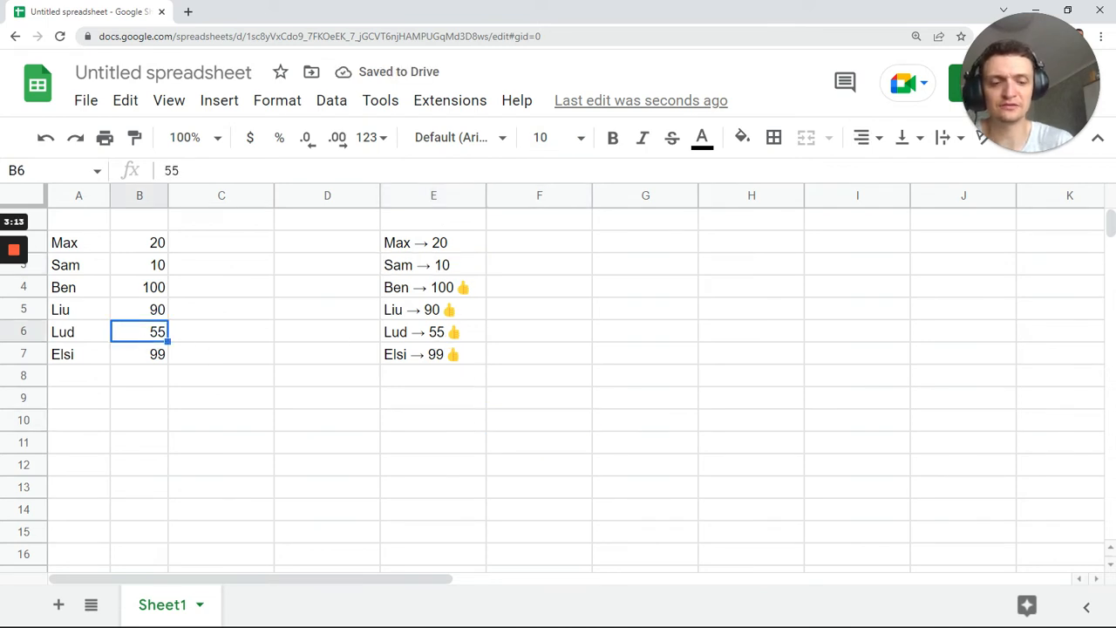
type("43")
key("Return")
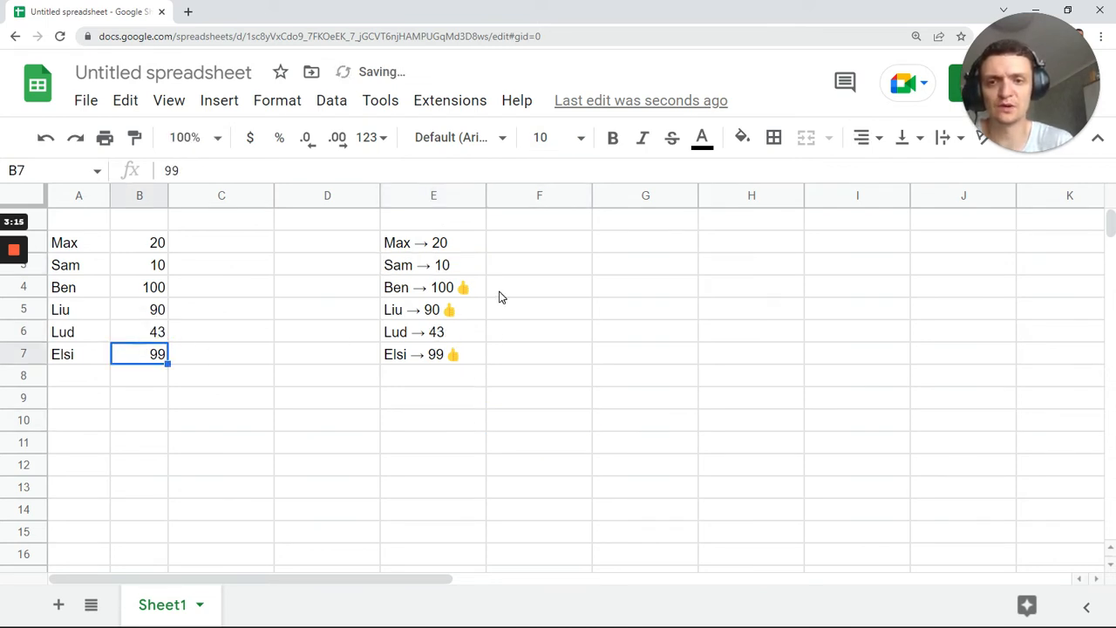
Step: Check which combined entries in E4:E7 carry the thumbs-up emoji
left_click(468, 291)
key("shift+Down")
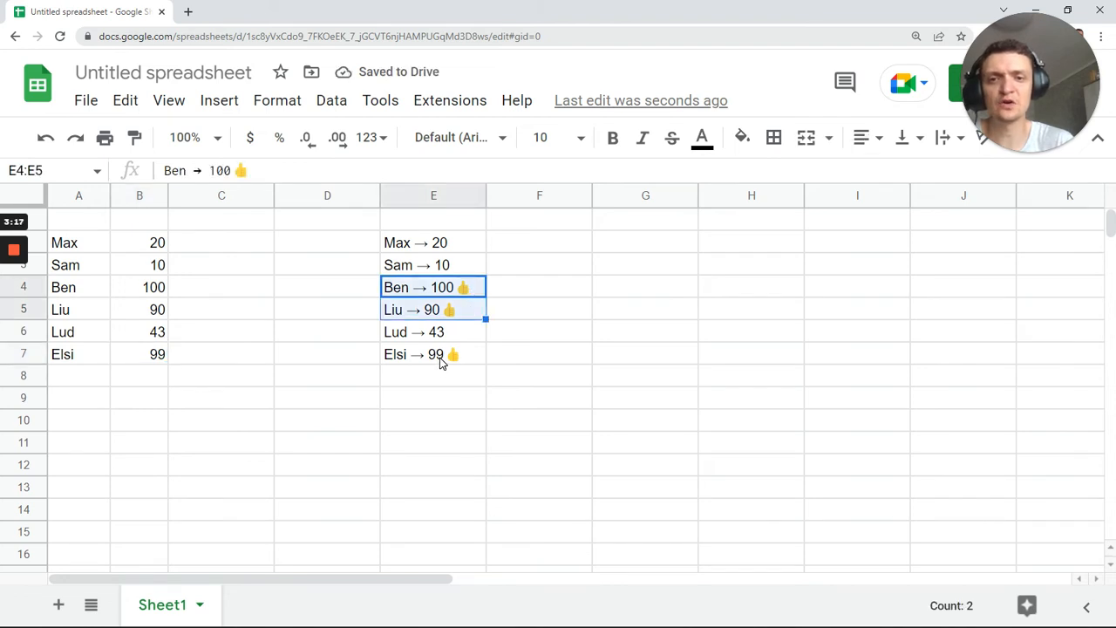
left_click(440, 361, "shift")
left_click(441, 397)
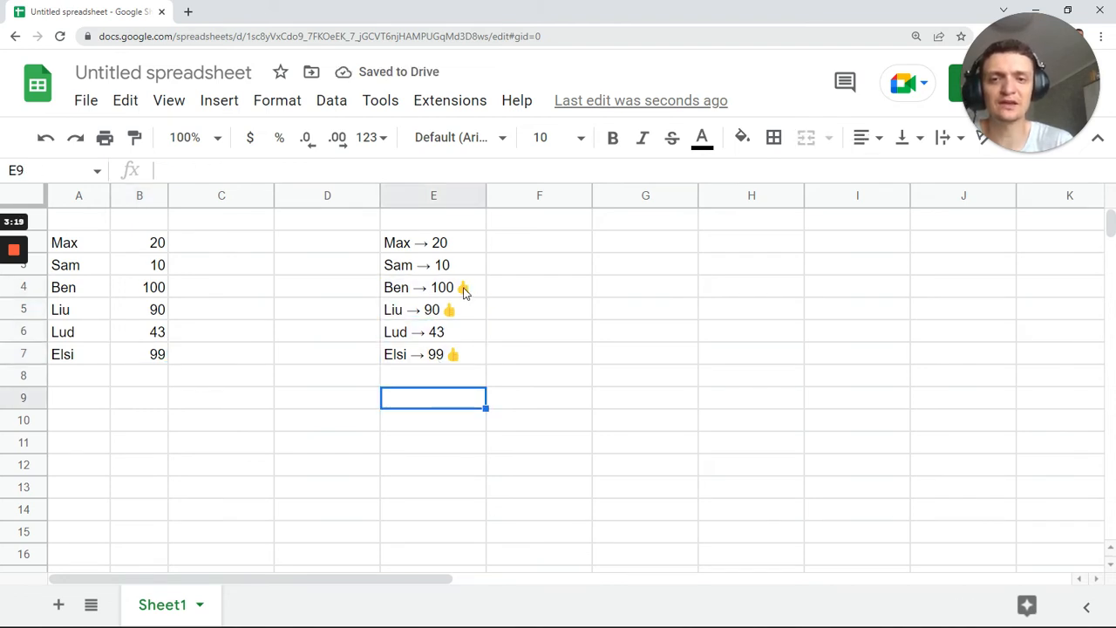
left_click(464, 292)
left_click(451, 312)
left_click(445, 375)
Step: Inspect the B2:B>50 condition of the IF function in E2's formula without changing it
left_click(458, 245)
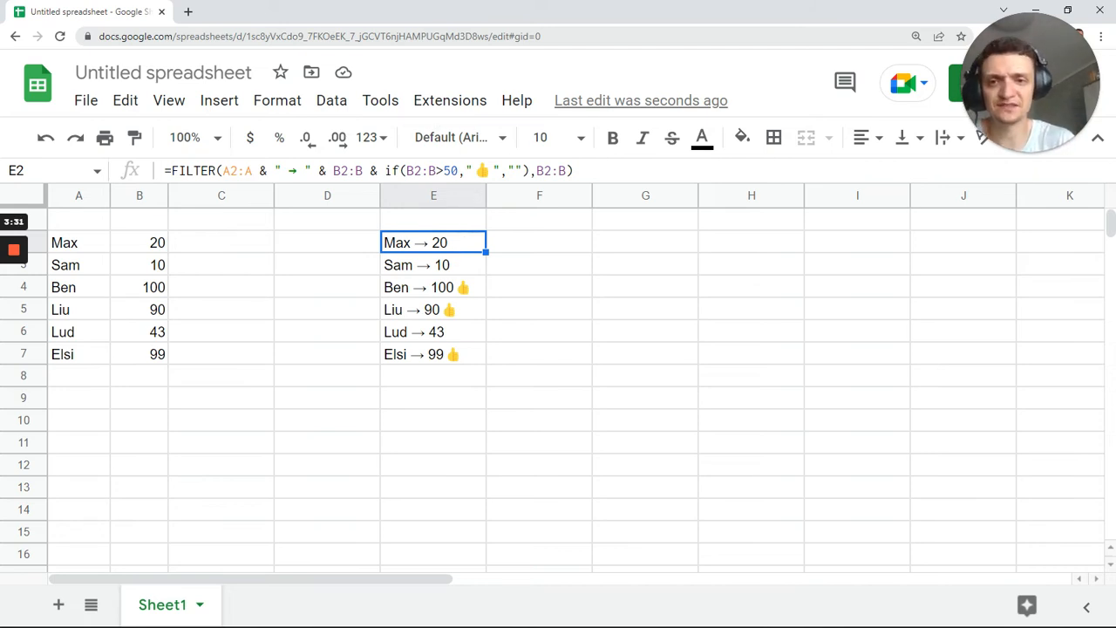
left_click_drag(405, 170, 458, 171)
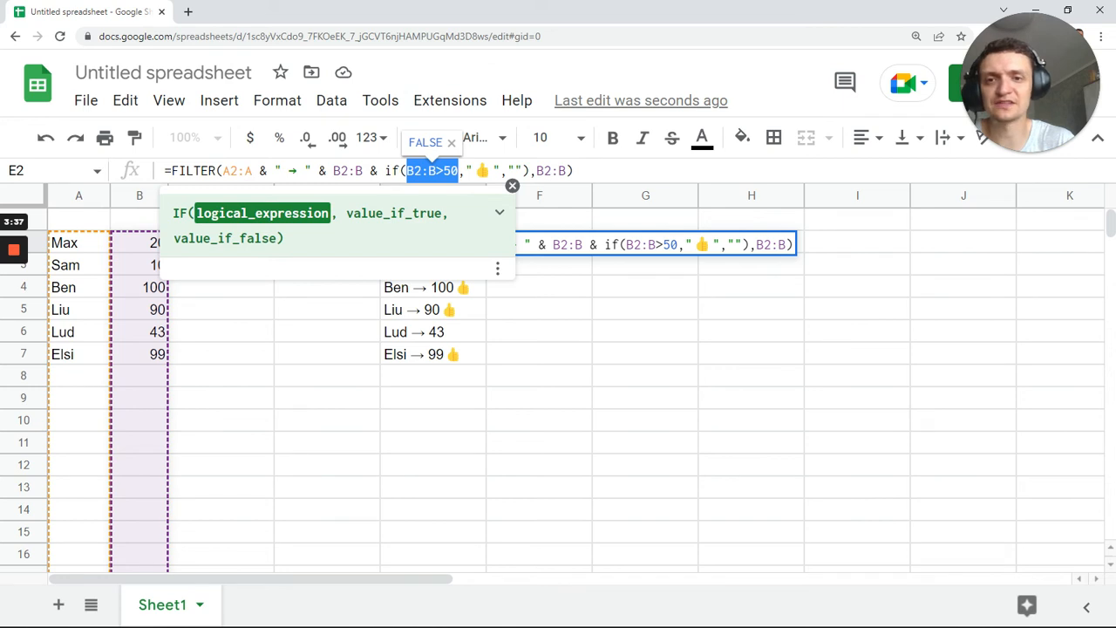
key("Left")
key("Tab")
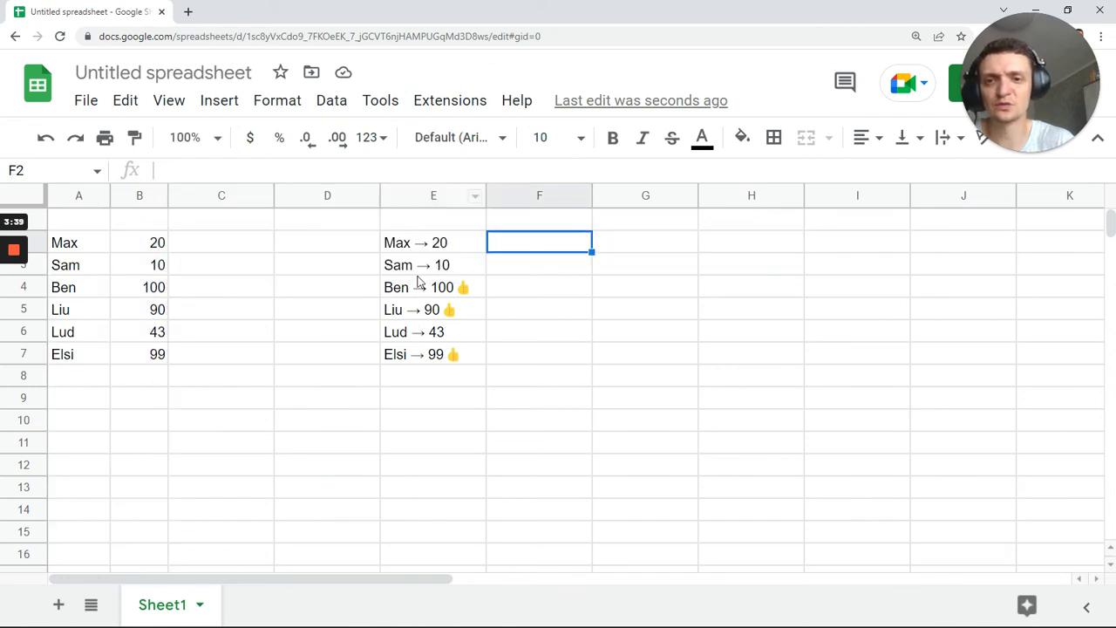
left_click(432, 246)
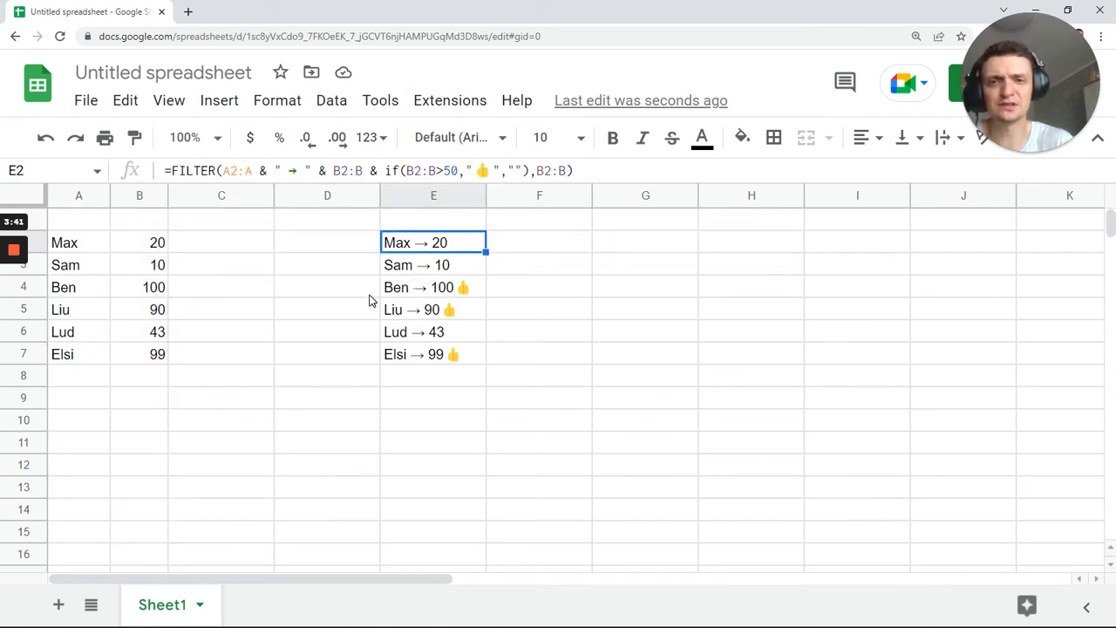
Step: Insert checkboxes in C2:C7 beside the numbers
left_click_drag(241, 261, 209, 361)
left_click(165, 104)
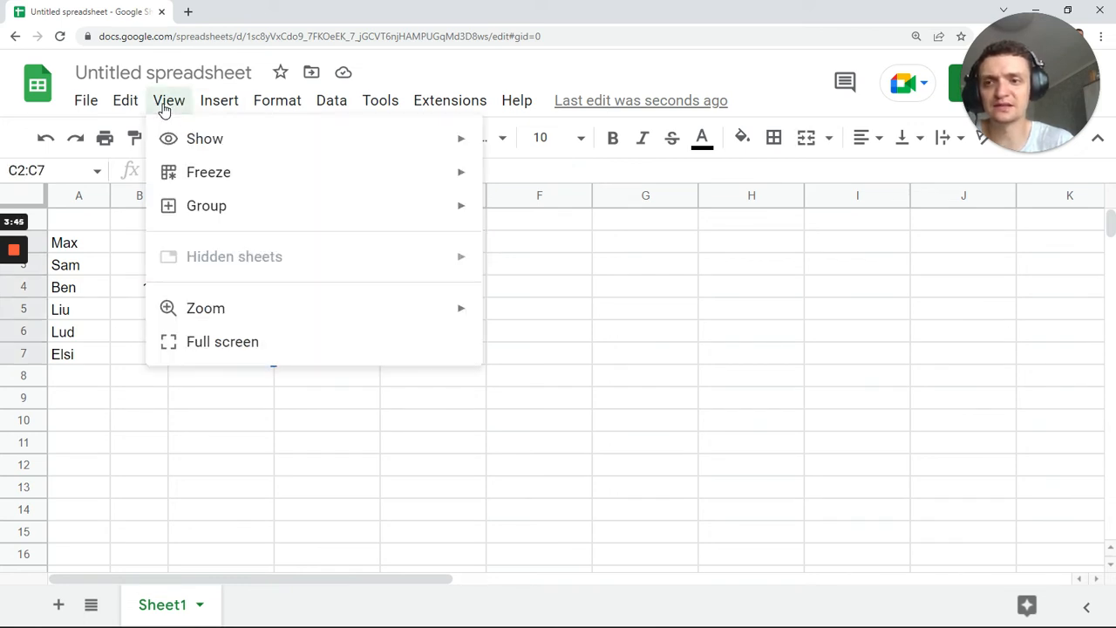
mouse_move(206, 100)
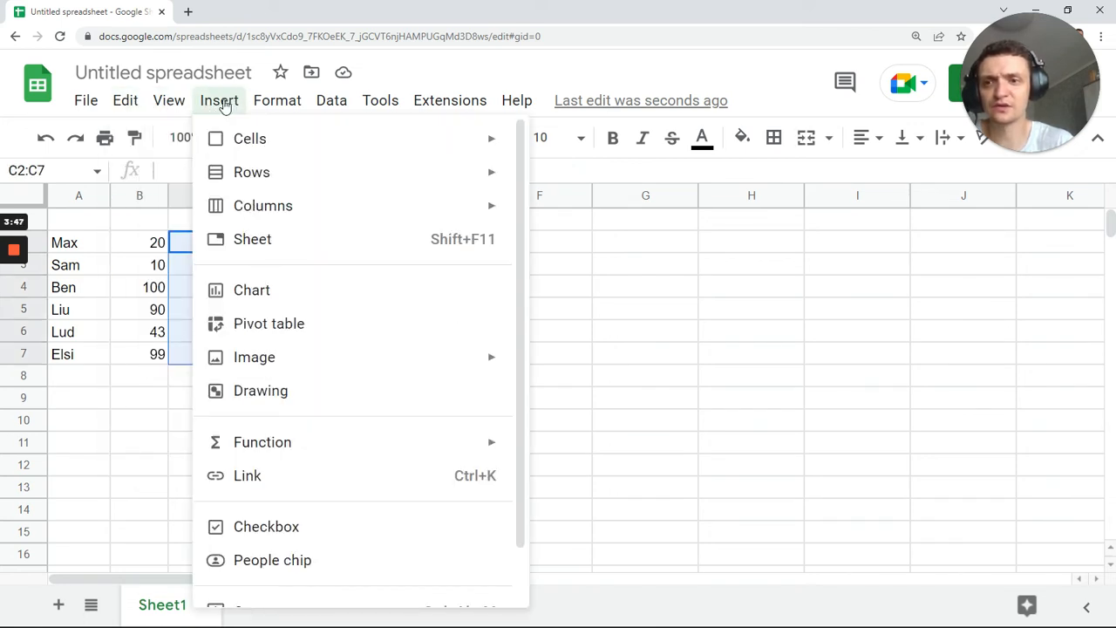
left_click(244, 532)
Step: Tick the checkboxes in C4, C2 and C7, leaving cell C4 selected
left_click(221, 287)
left_click(220, 241)
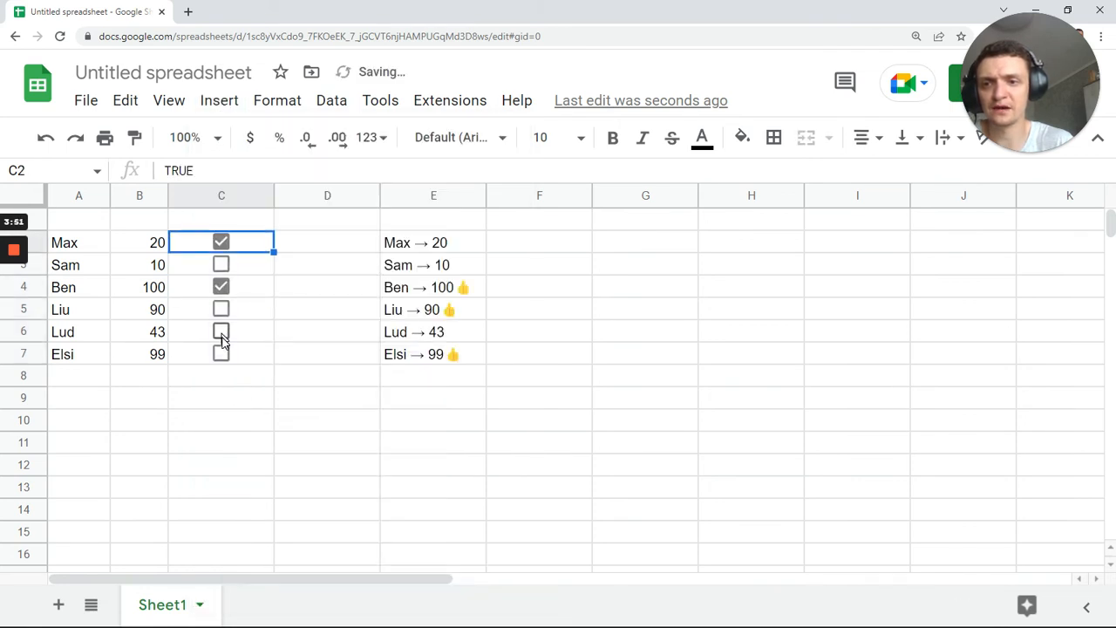
left_click(222, 353)
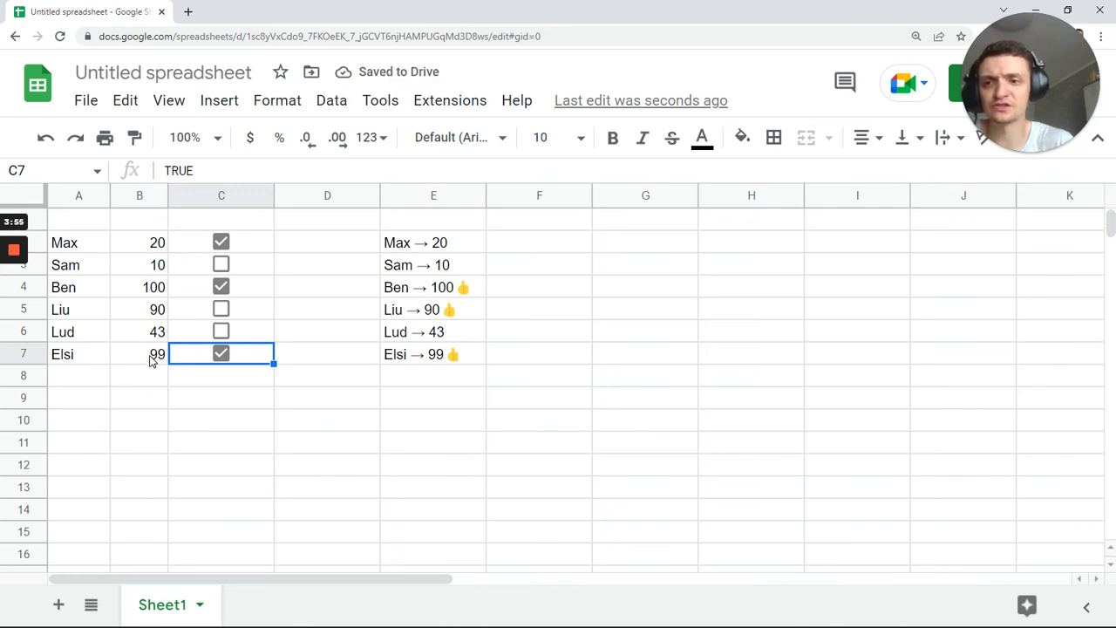
left_click(204, 290)
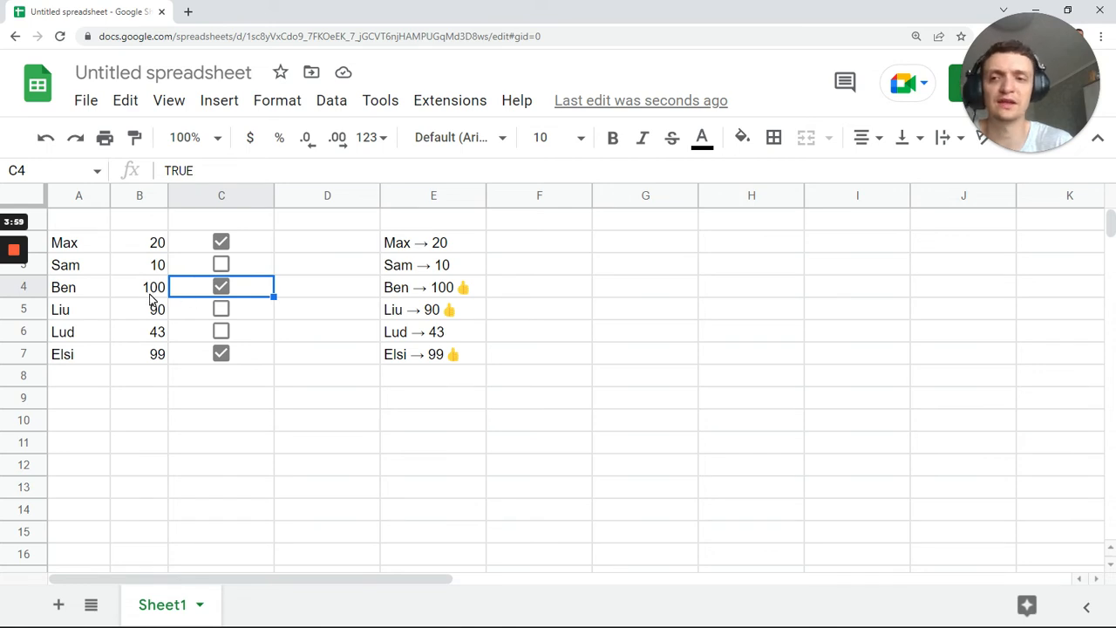
Step: Enclose the B2:B>50 condition of the IF function in E2's formula in its own parentheses
left_click(150, 296)
left_click(443, 244)
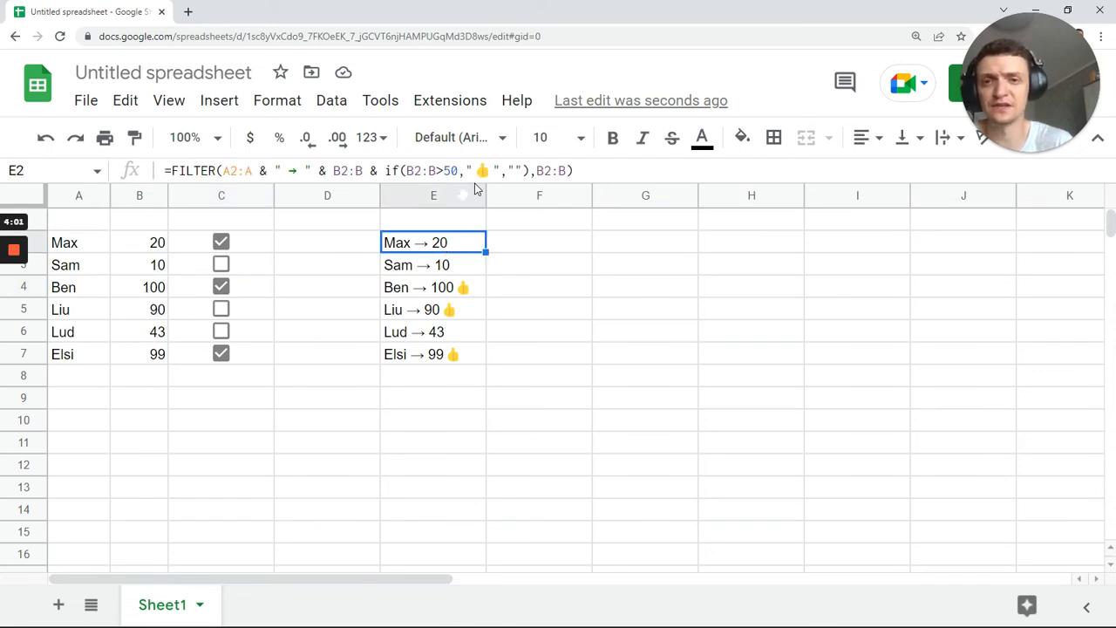
left_click_drag(406, 170, 458, 170)
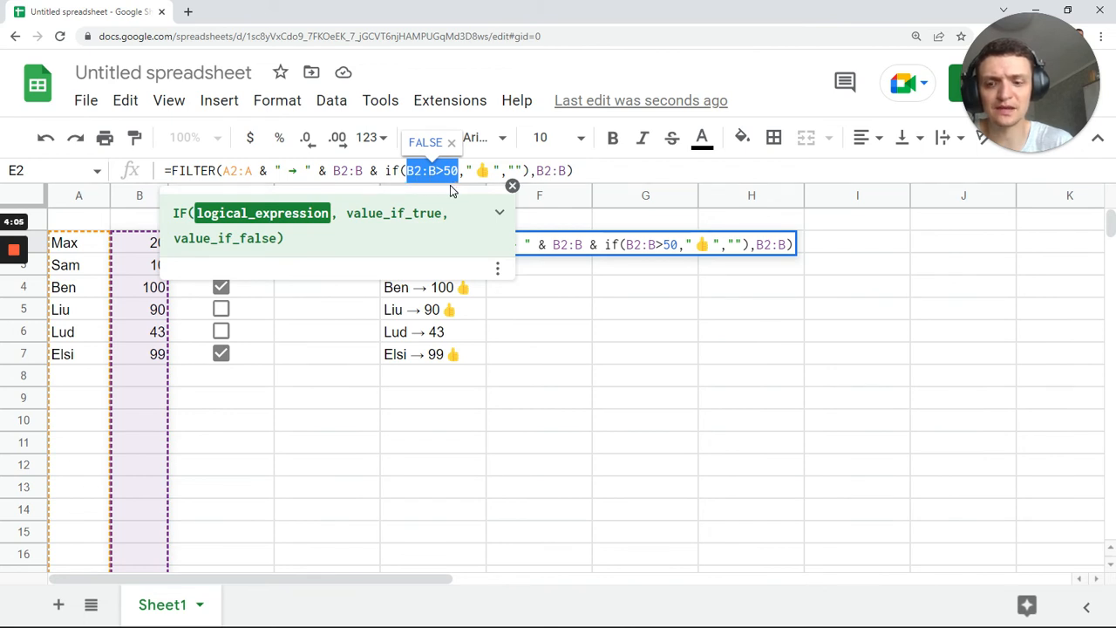
key("BackSpace")
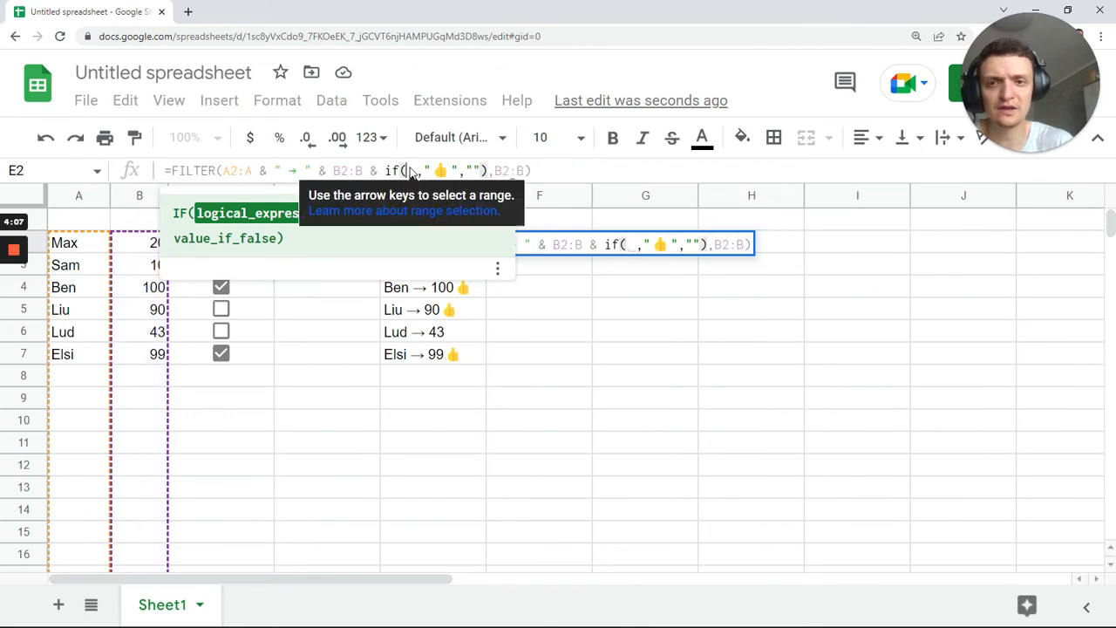
type("(B2:B>50)")
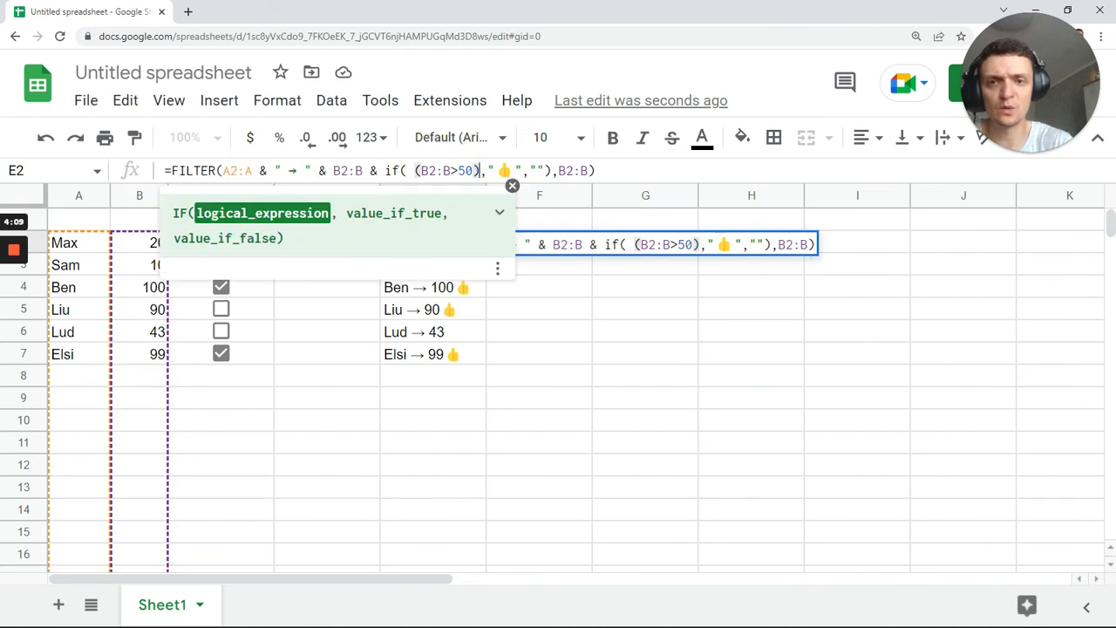
Step: Multiply the IF condition in E2 by (C2:C=true) so both criteria must hold, and commit the formula
type("* (")
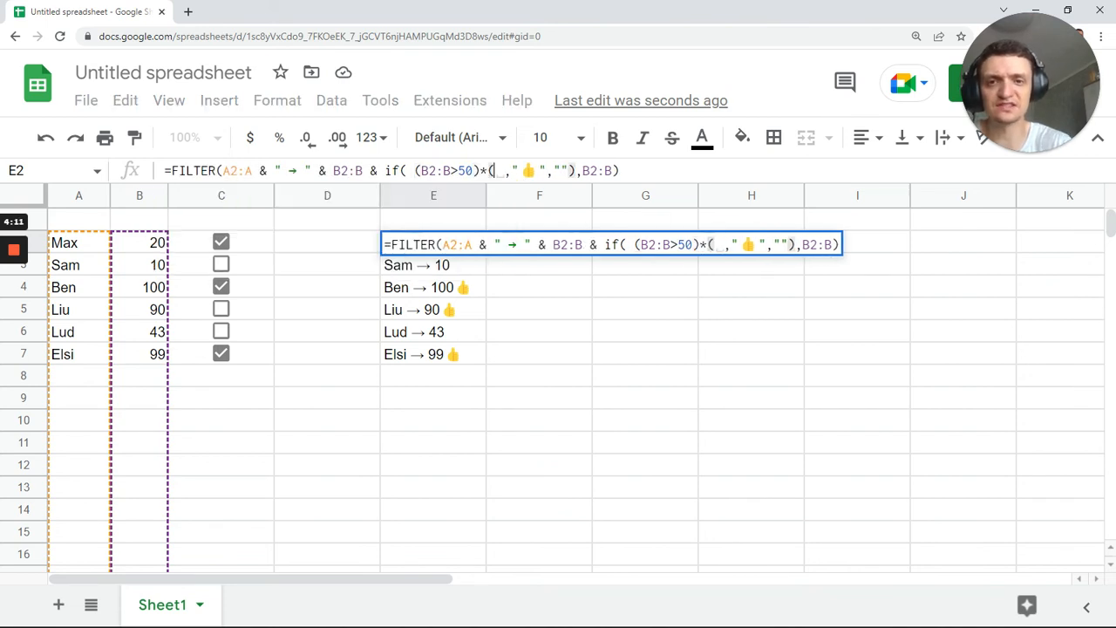
left_click_drag(250, 245, 242, 310)
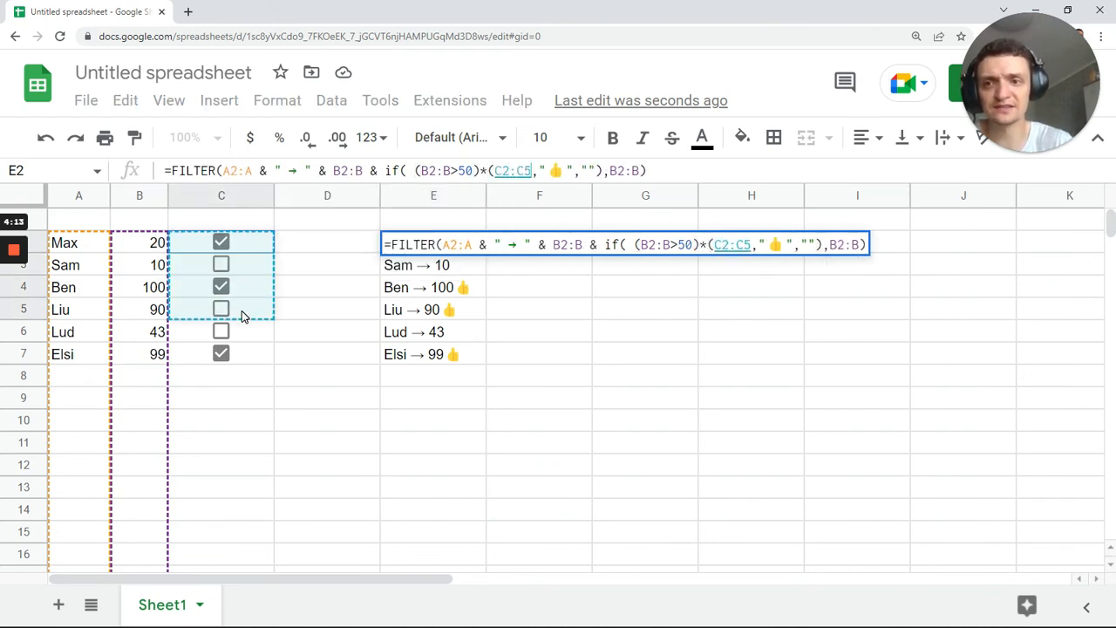
key("BackSpace")
type("=true")
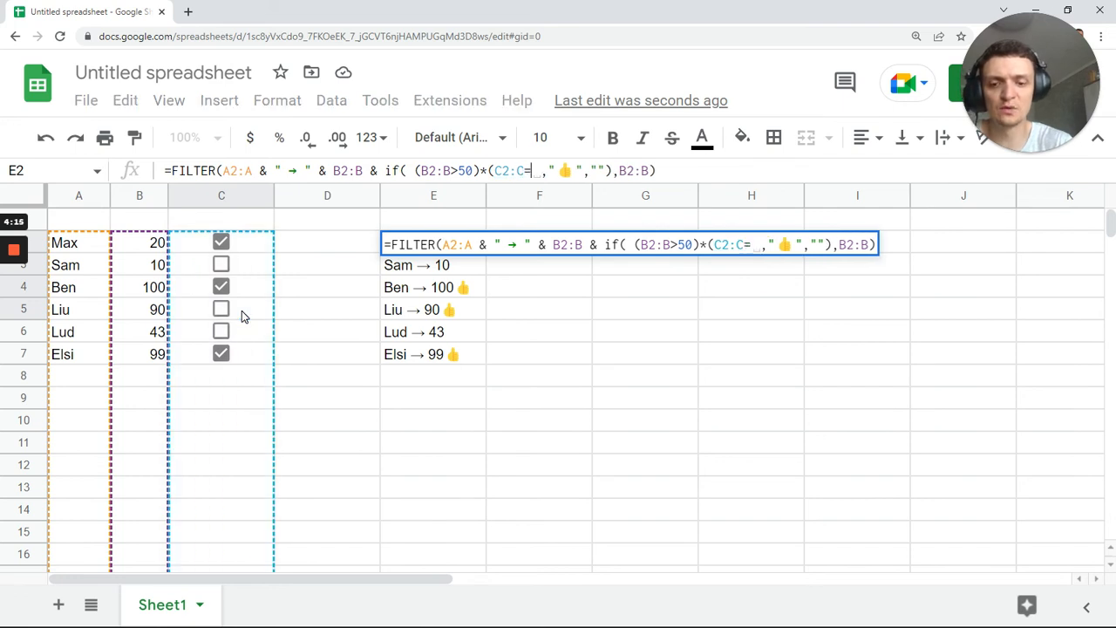
type(")")
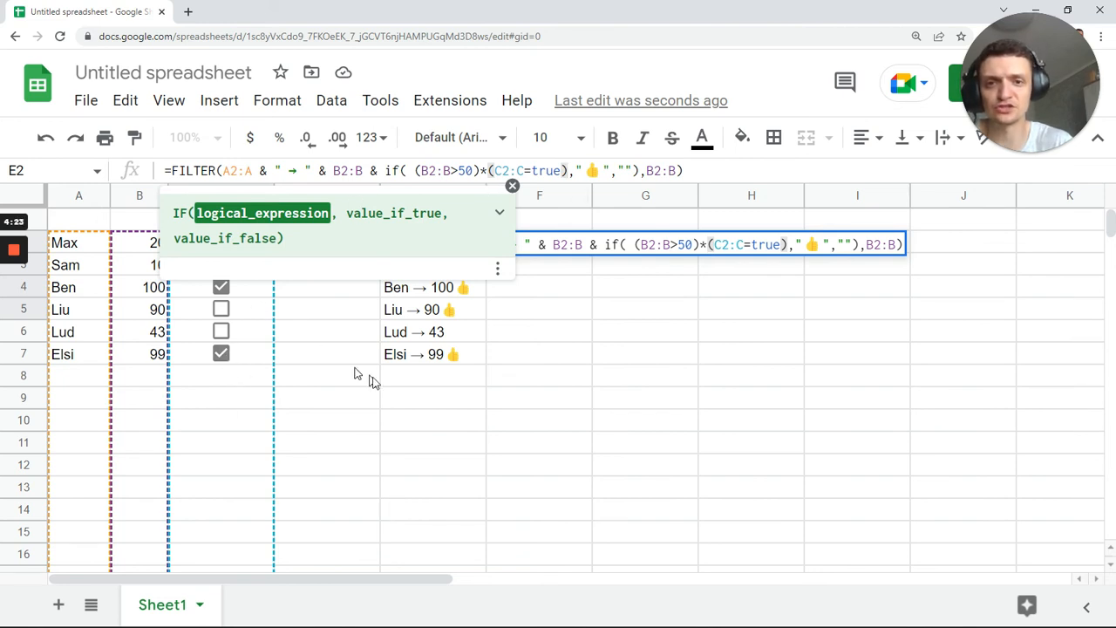
key("Tab")
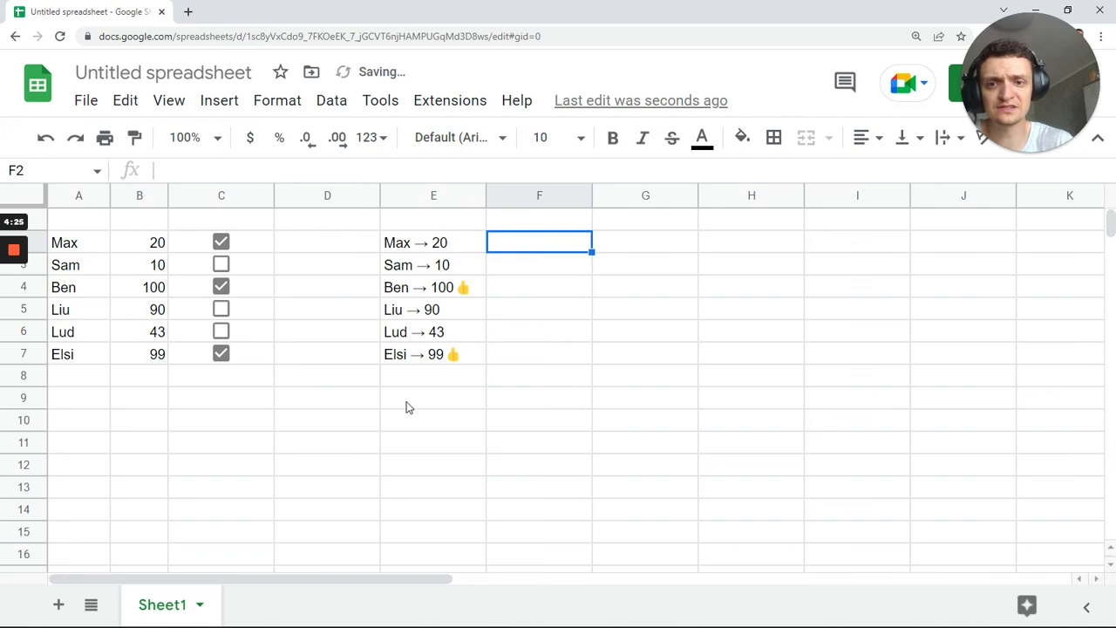
Step: Test the two-criteria formula by ticking and clearing the checkbox in C5, checking the entries in column E, then select E2
left_click(446, 317)
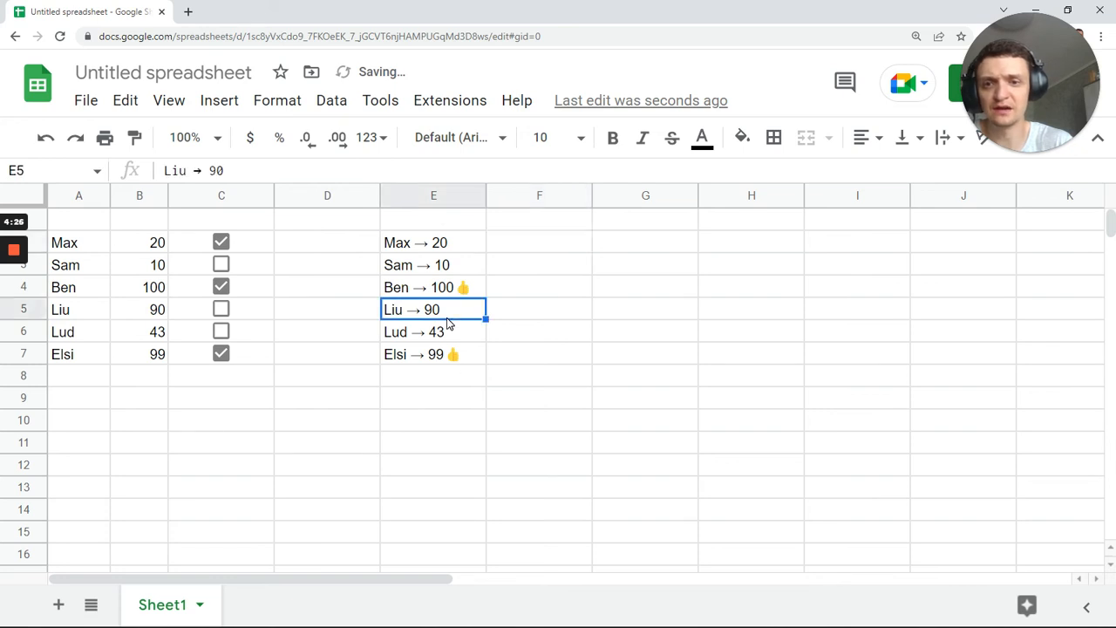
left_click(76, 311)
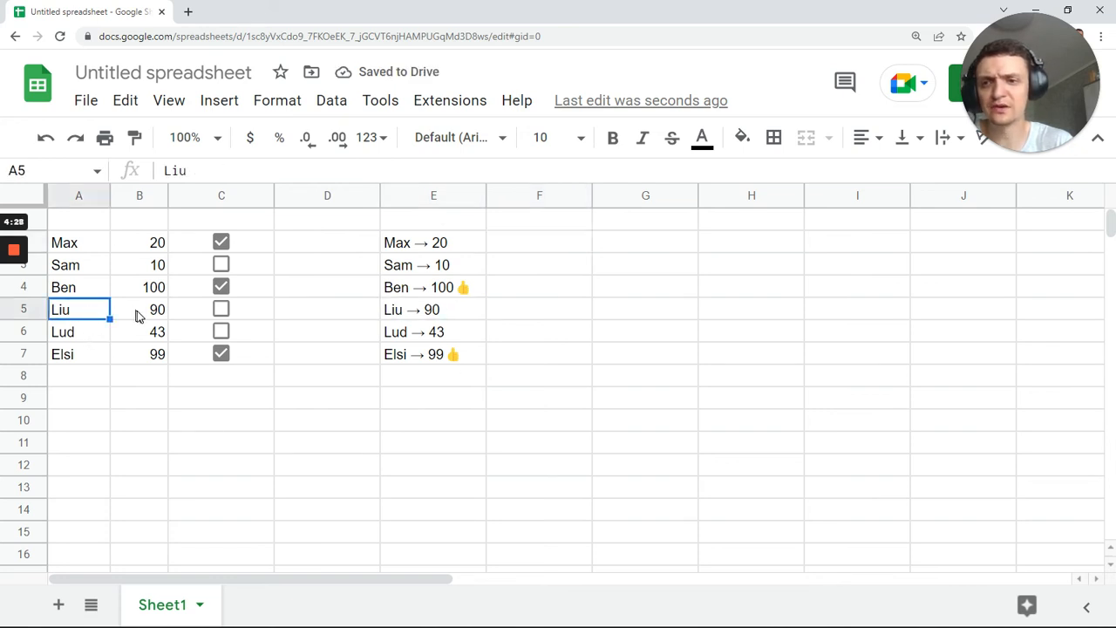
left_click(223, 310)
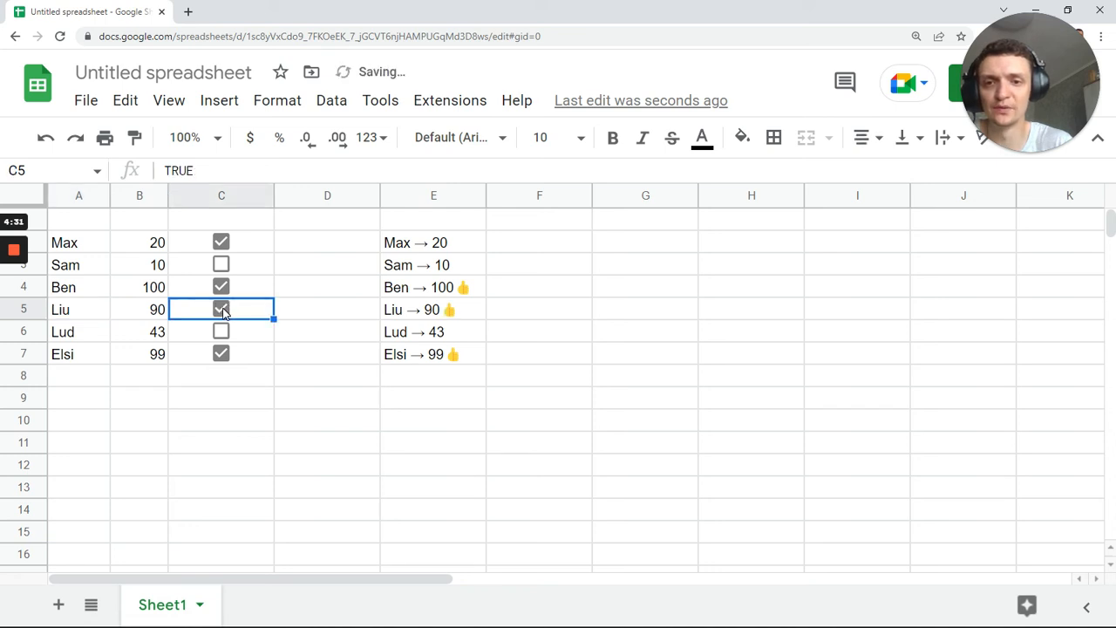
left_click(223, 310)
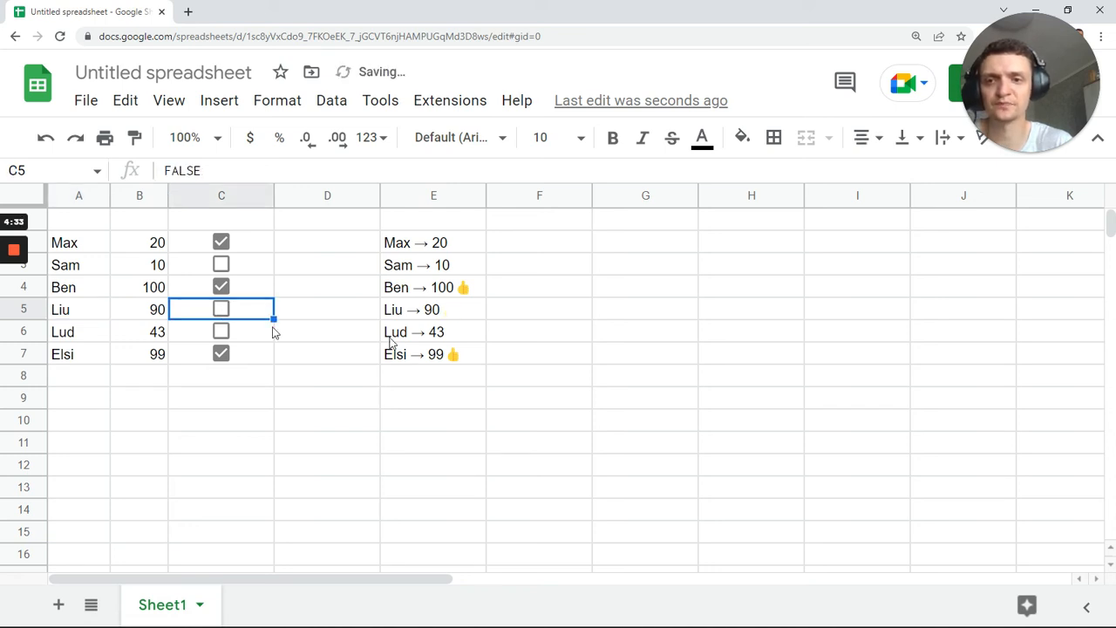
left_click(459, 294)
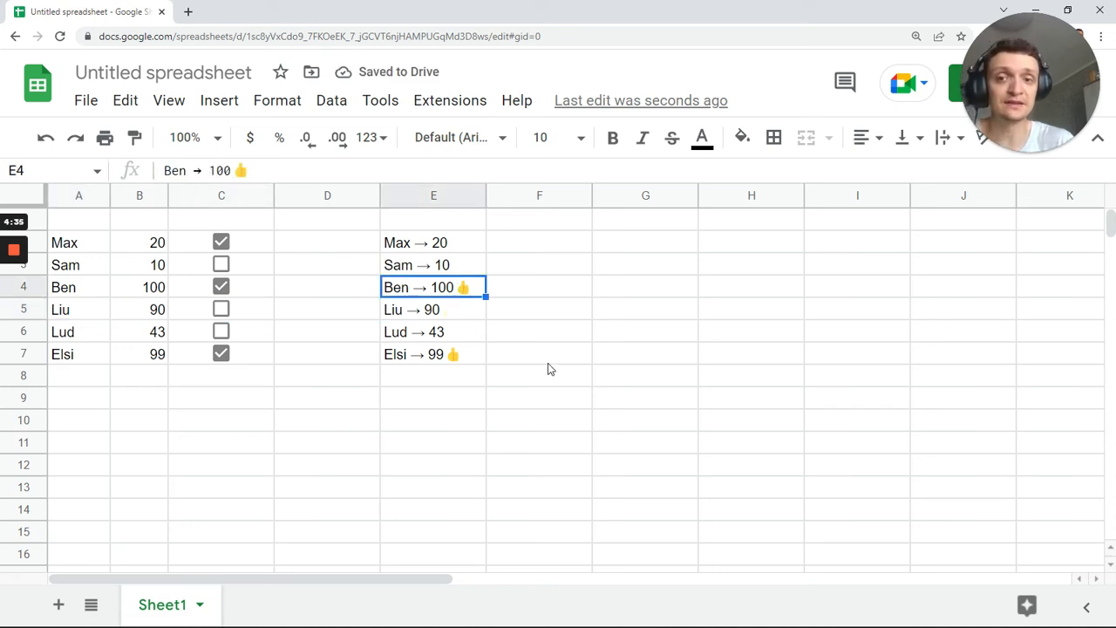
left_click(422, 253)
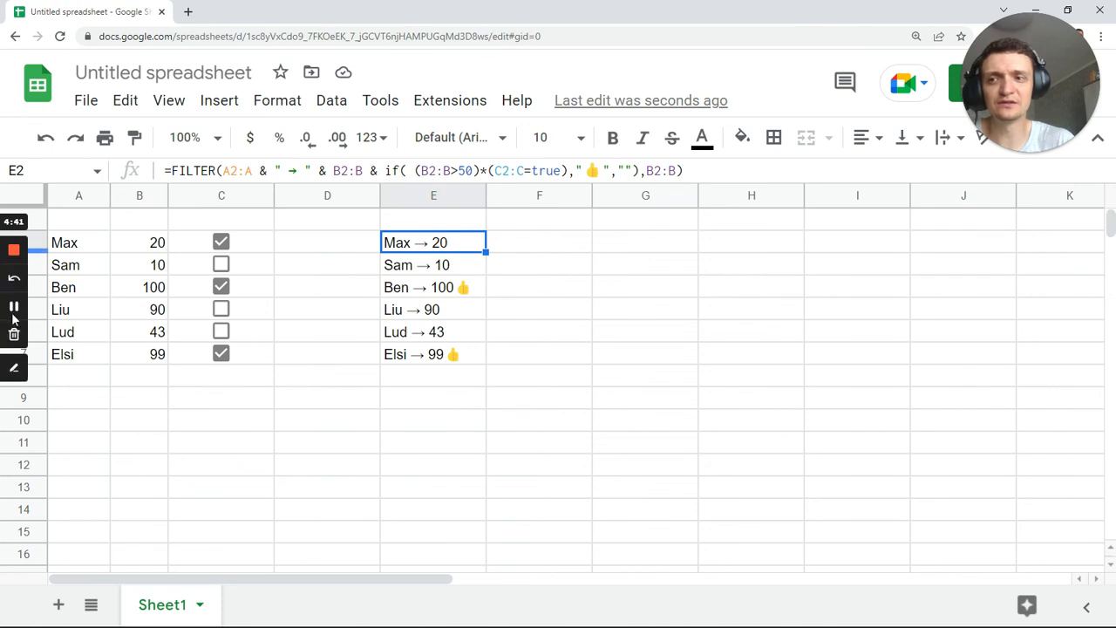
left_click(13, 307)
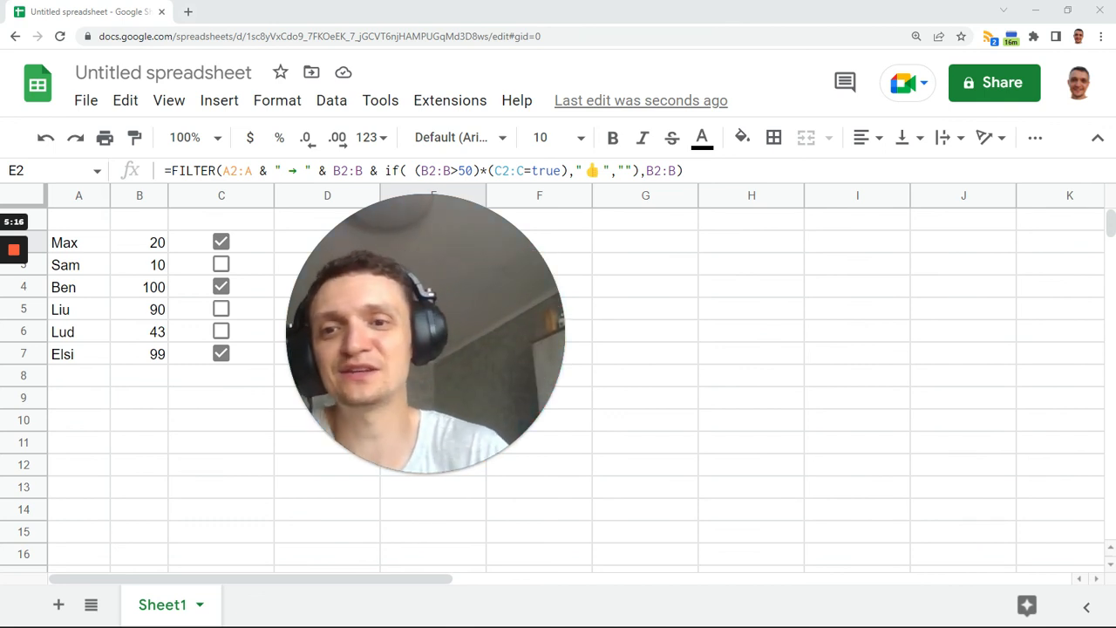
mouse_move(3, 330)
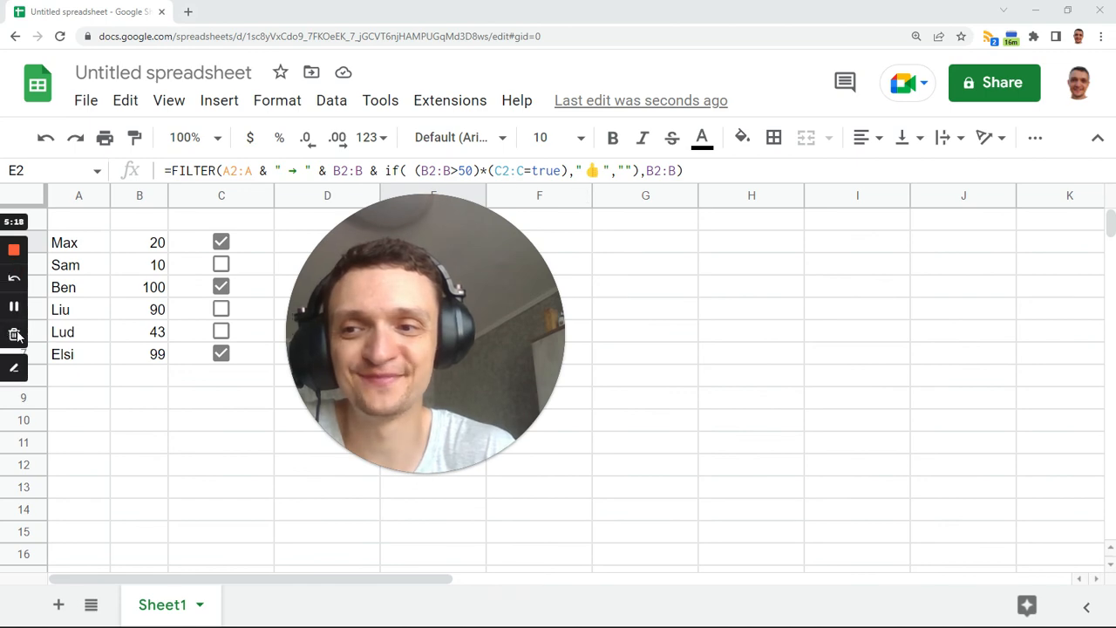